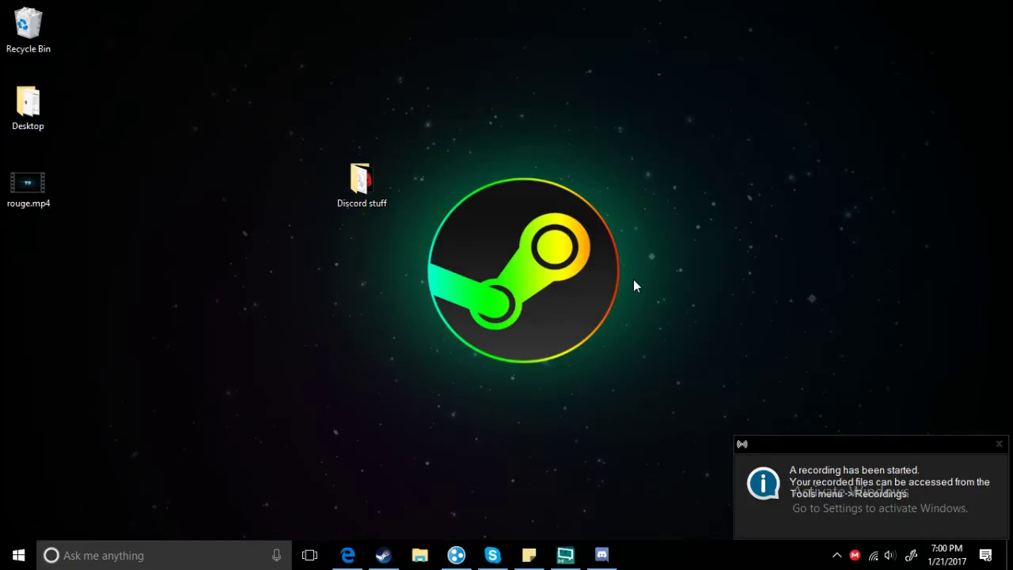
# Switch to Discord, turn TestTheme off and on again to compare the looks, and close the settings to view the themed chat.
pyautogui.click(998, 445)
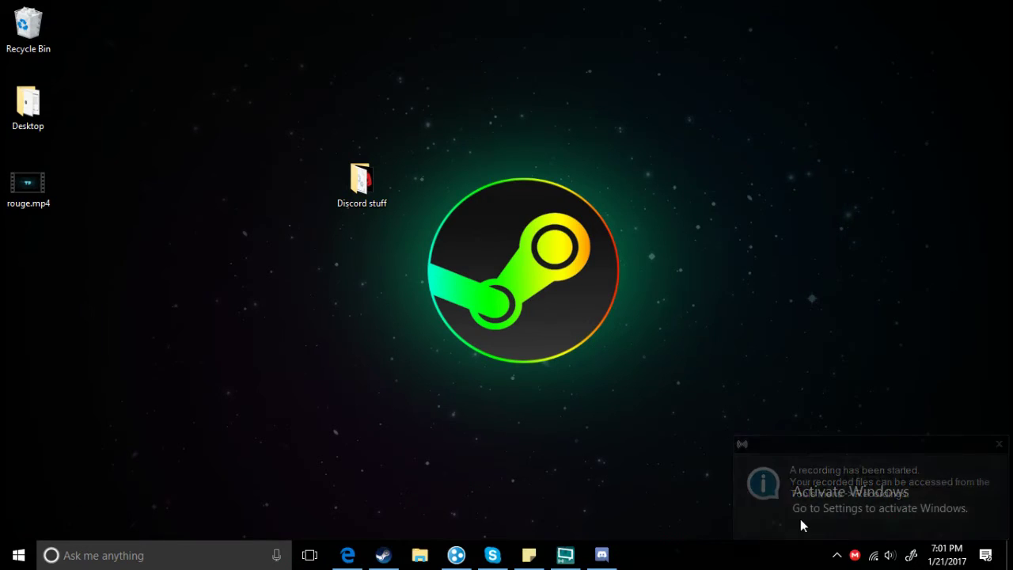
pyautogui.click(604, 554)
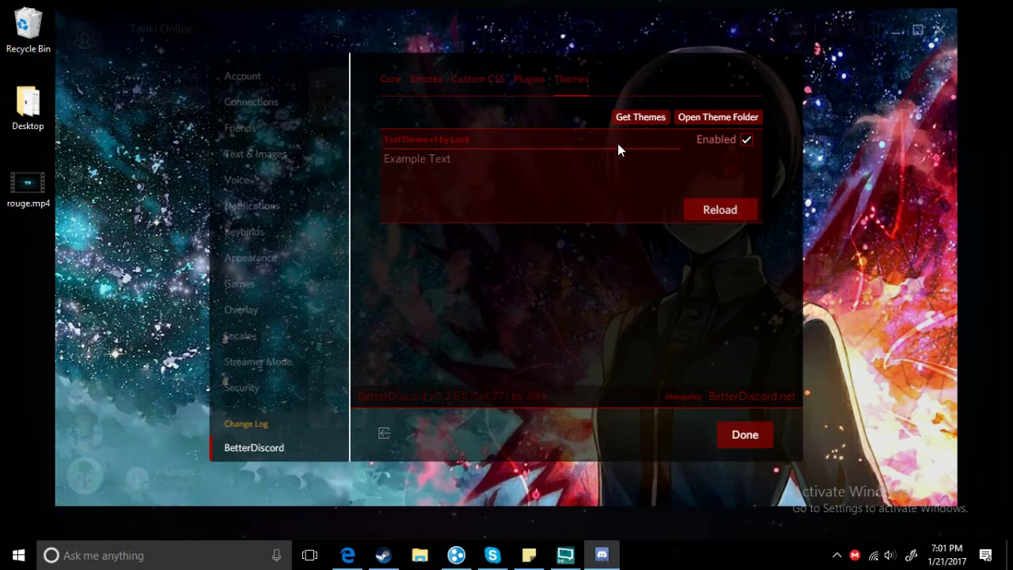
pyautogui.click(741, 145)
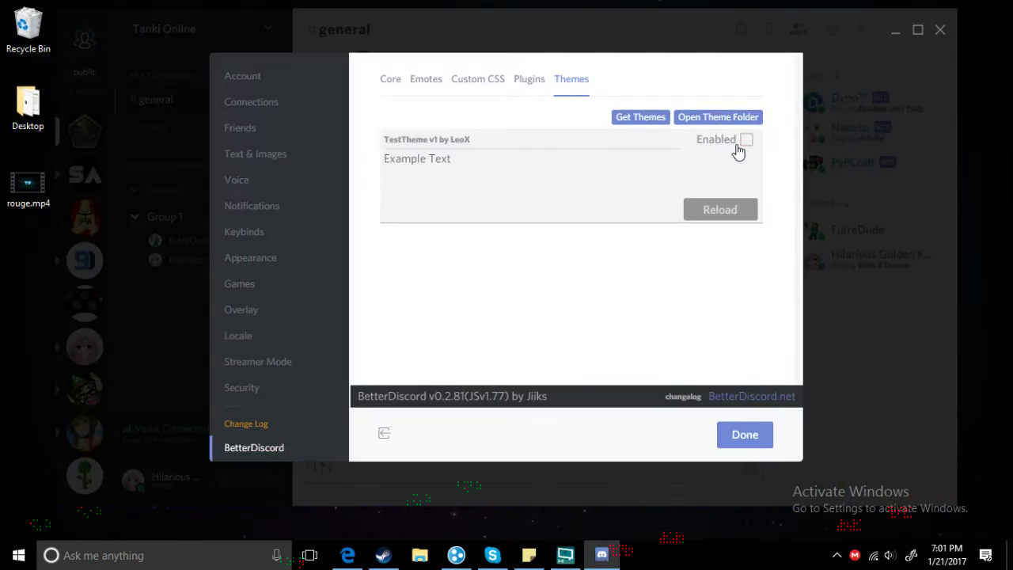
pyautogui.click(744, 140)
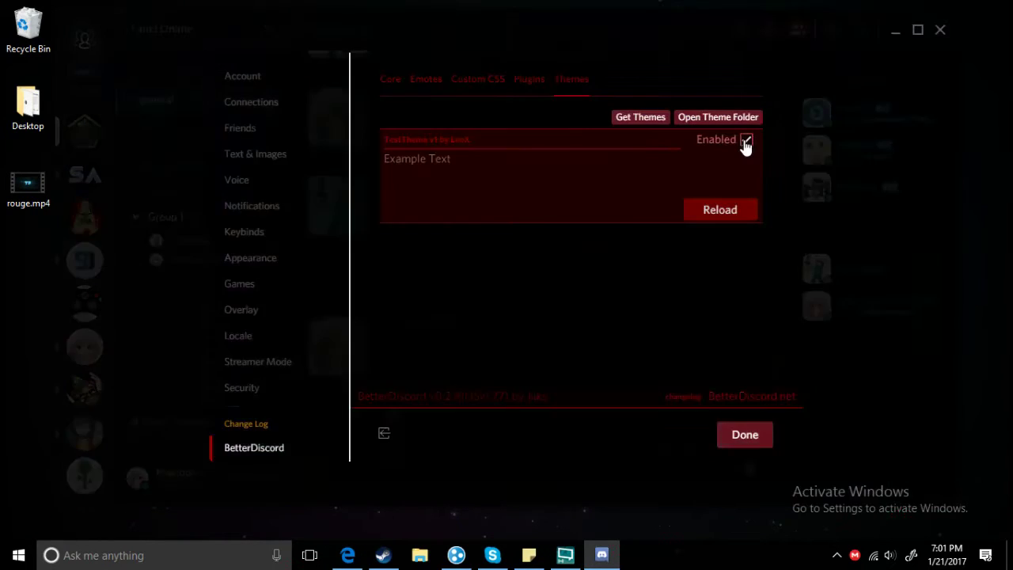
pyautogui.click(744, 434)
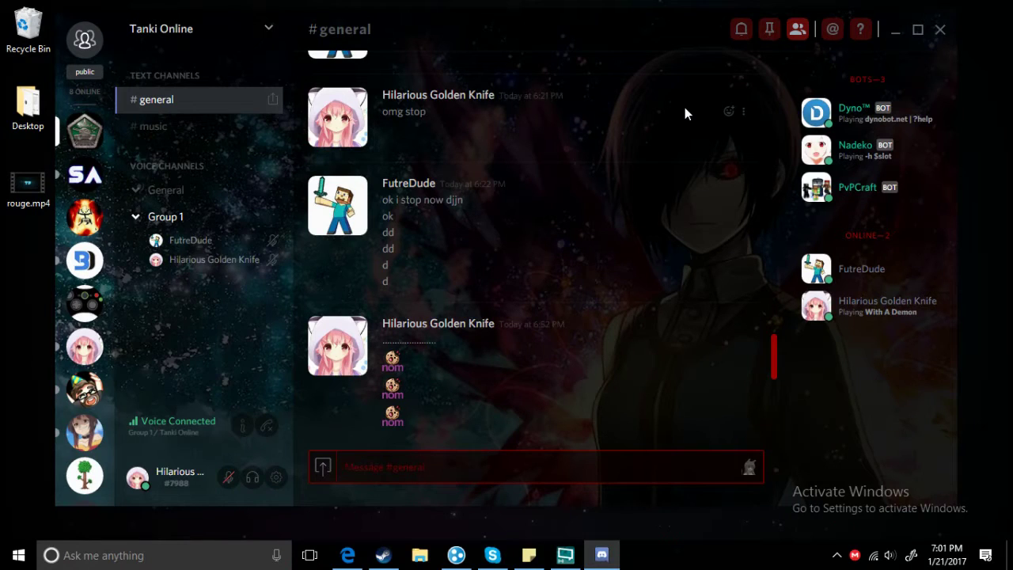
pyautogui.scroll(-5, 433, 353)
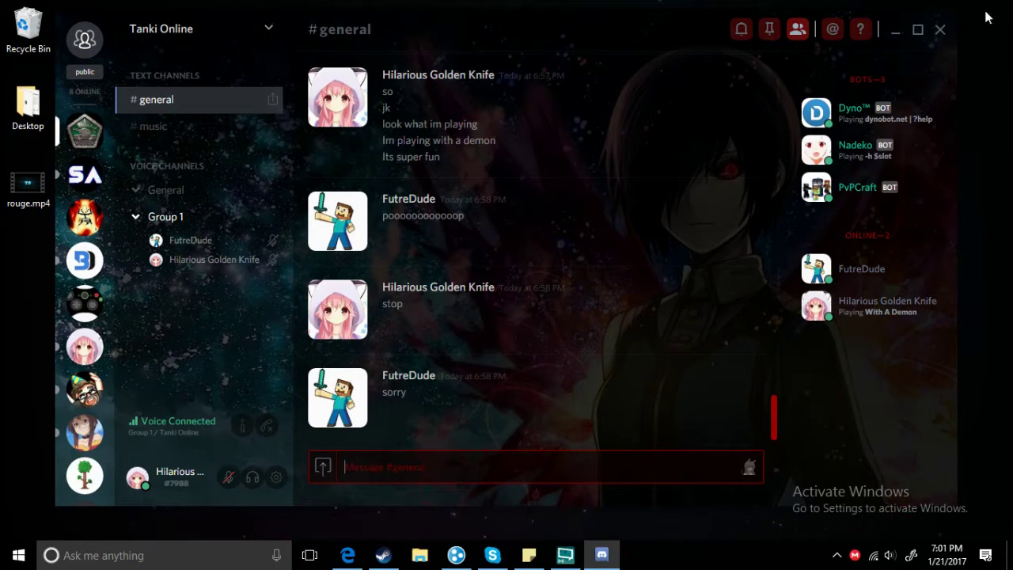
pyautogui.click(900, 33)
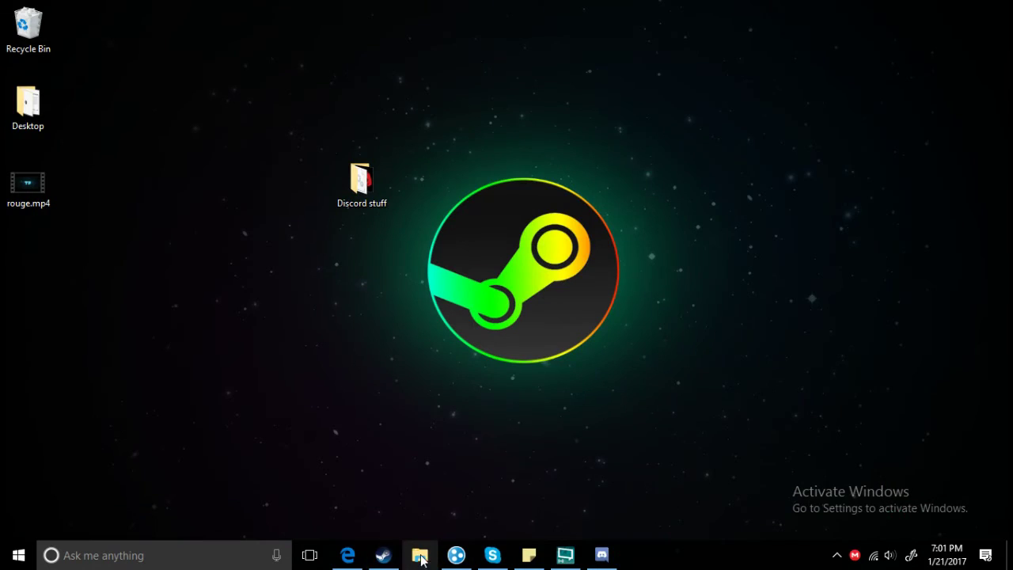
# Switch to the Edge browser and review the Imgur image, Notepad++ 7.2.2, CustomThemeTemplate and BetterDiscord download pages.
pyautogui.click(348, 556)
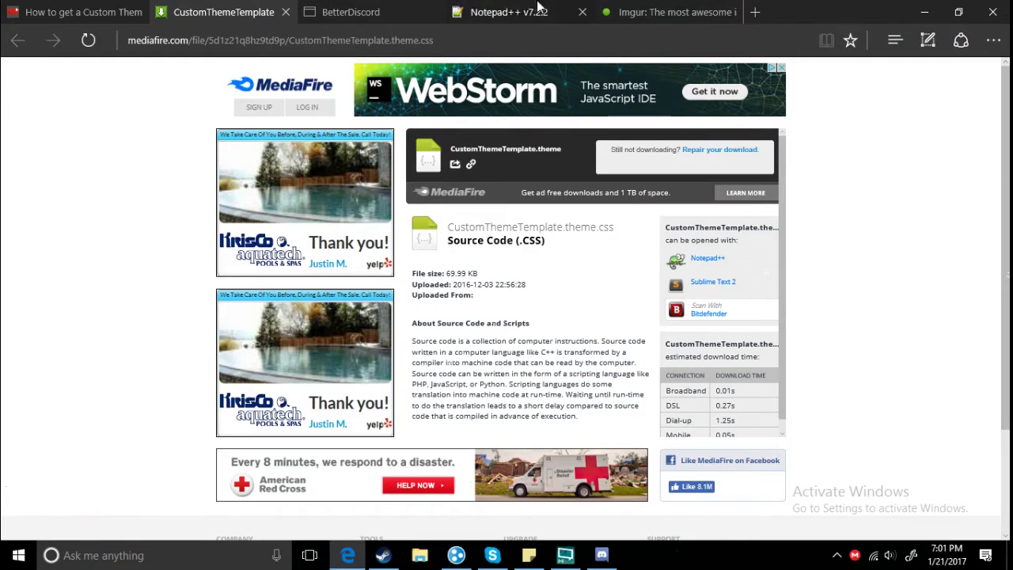
pyautogui.click(620, 14)
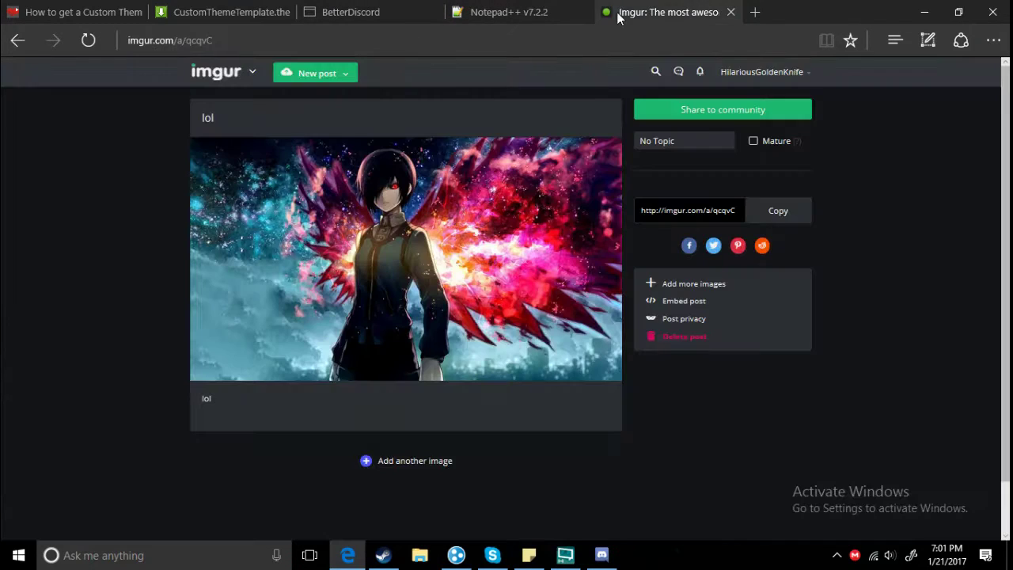
pyautogui.click(283, 11)
pyautogui.click(657, 11)
pyautogui.click(575, 8)
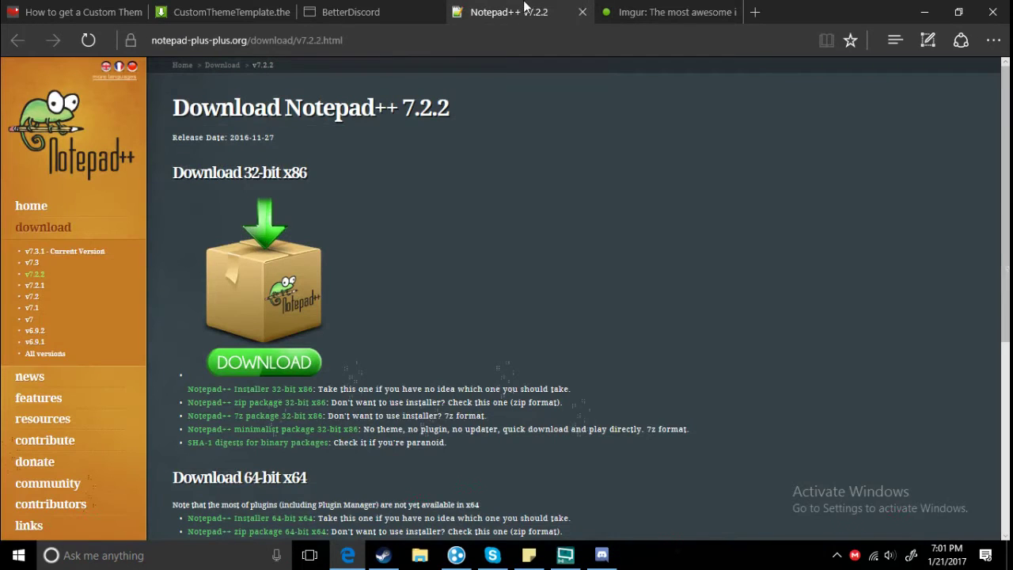
pyautogui.click(237, 11)
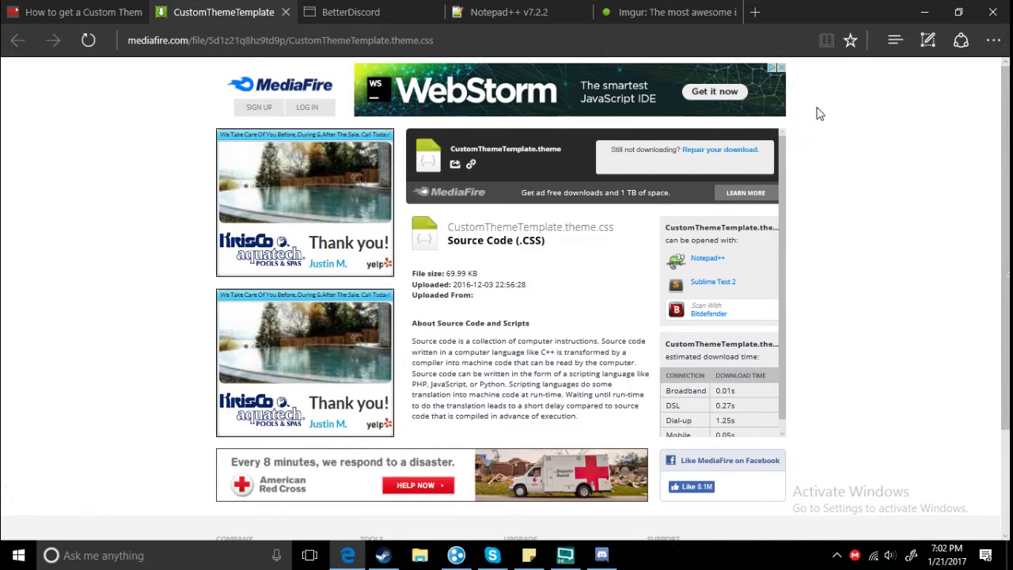
pyautogui.click(316, 4)
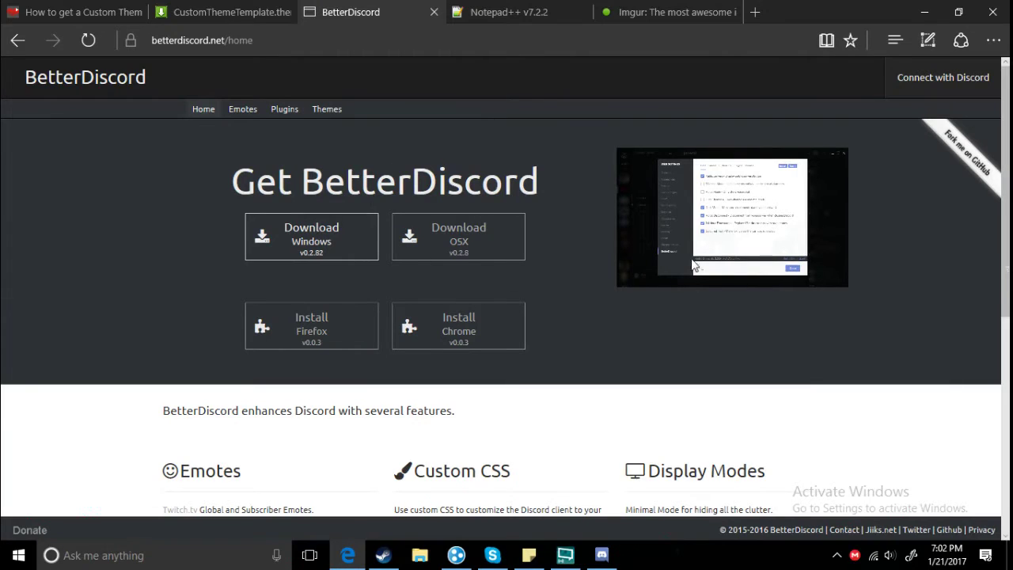
# View the Discord stuff folder on the desktop, pick out the BetterDiscordWI.exe installer, and close the folder.
pyautogui.click(924, 12)
pyautogui.doubleClick(362, 184)
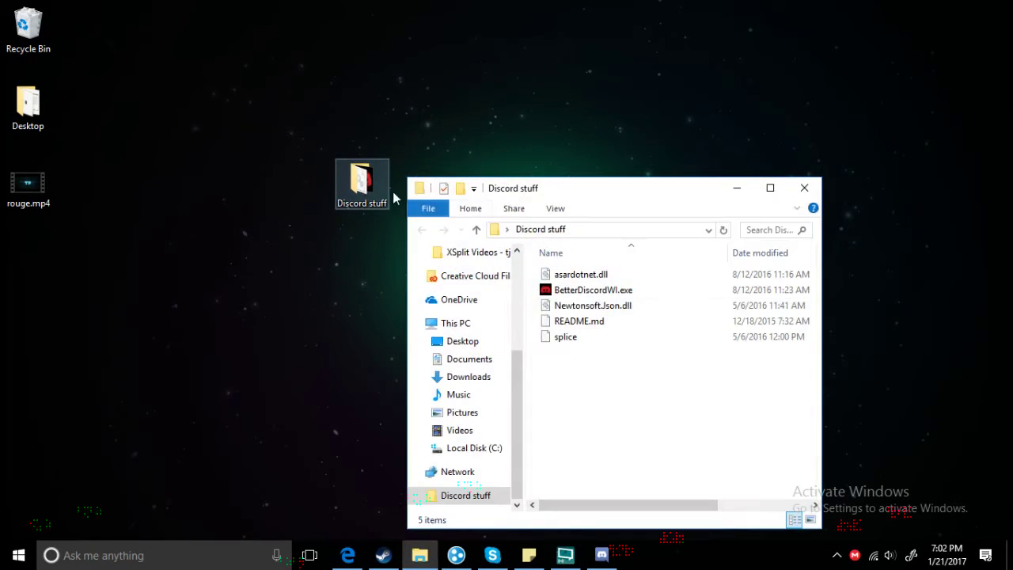
pyautogui.click(594, 290)
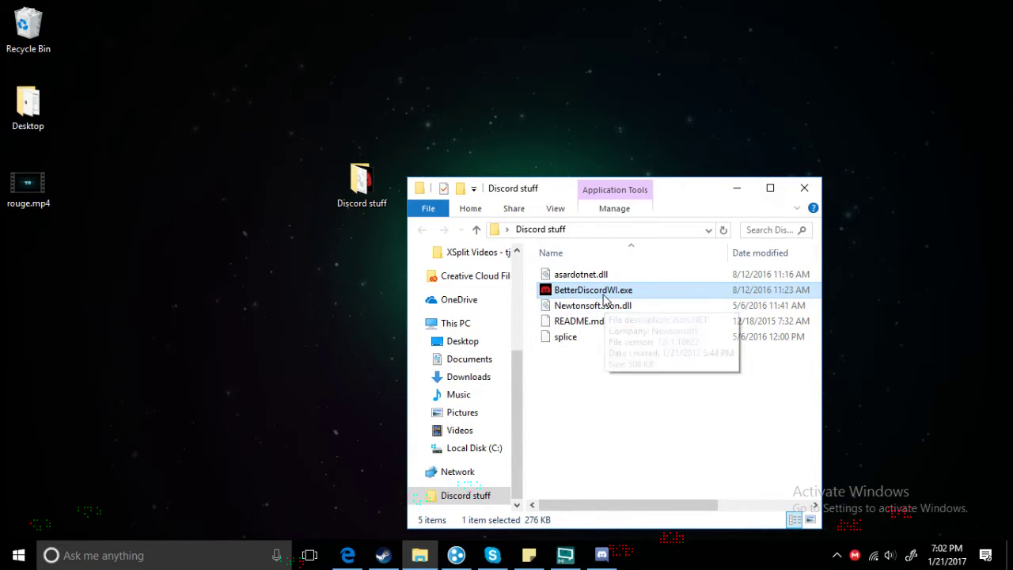
pyautogui.click(804, 188)
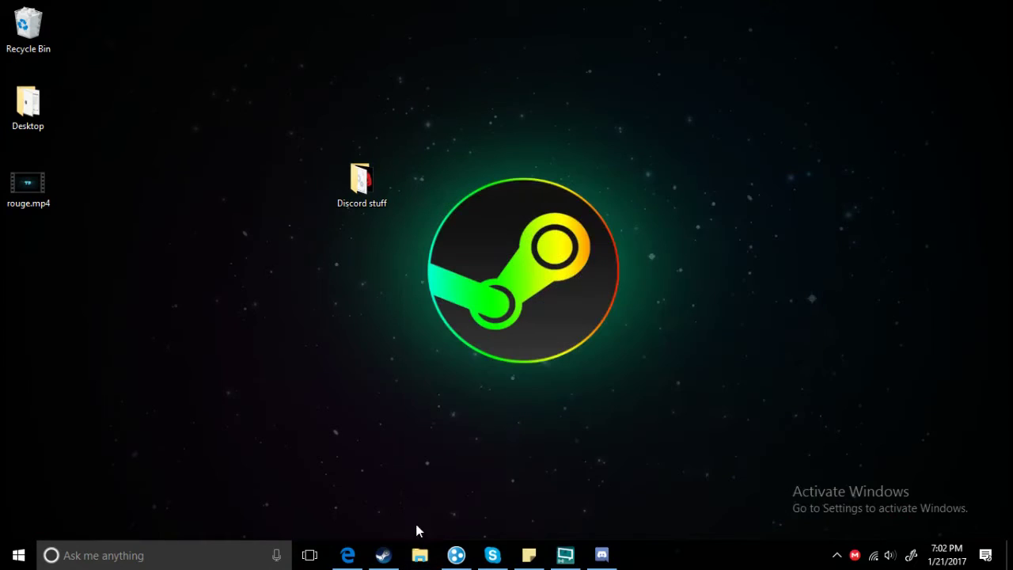
# Return to Edge, check the BetterDiscord site's Themes page, and bring up the Notepad++ 7.2.2 download page.
pyautogui.click(348, 552)
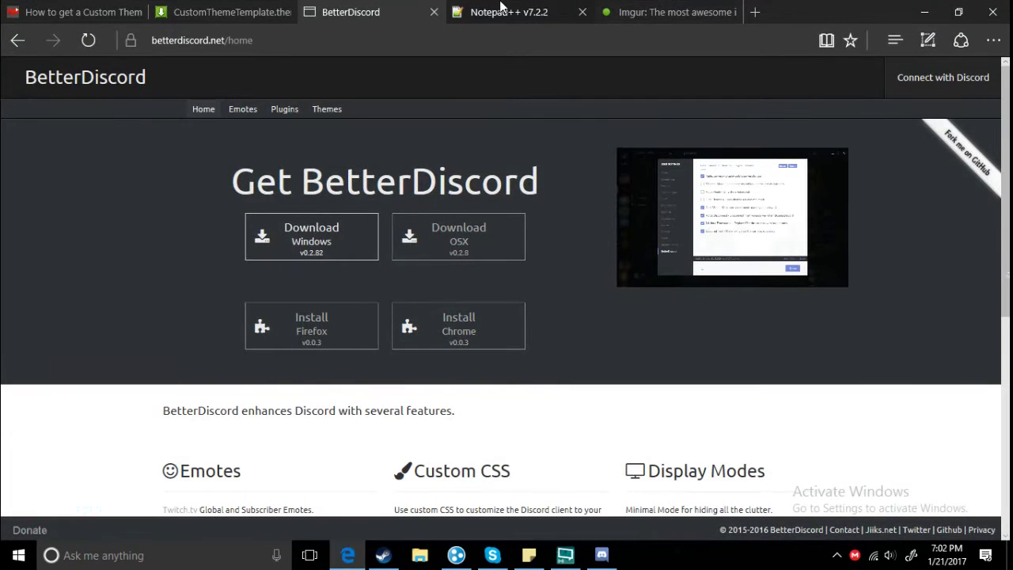
pyautogui.moveTo(494, 6)
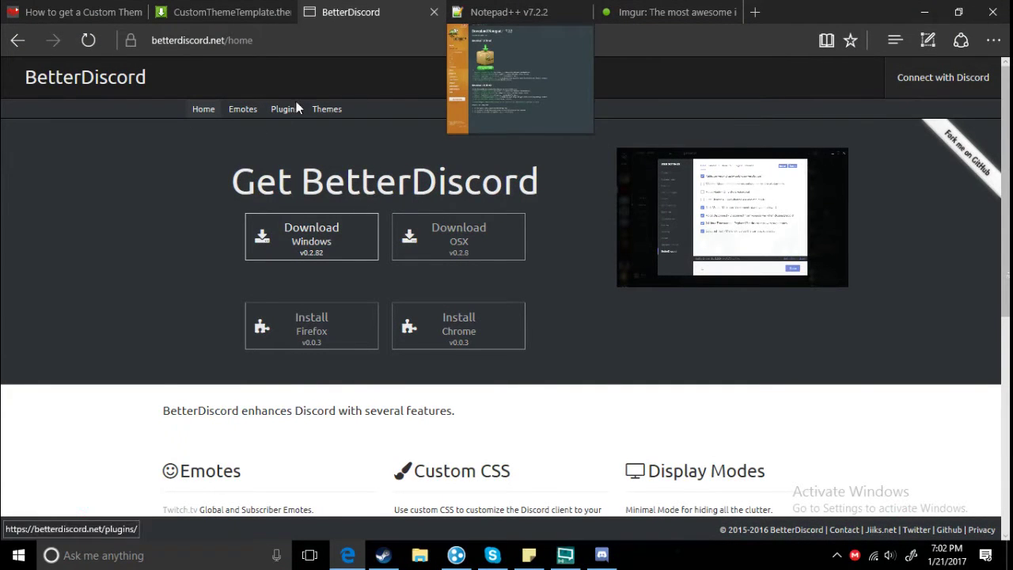
pyautogui.click(325, 113)
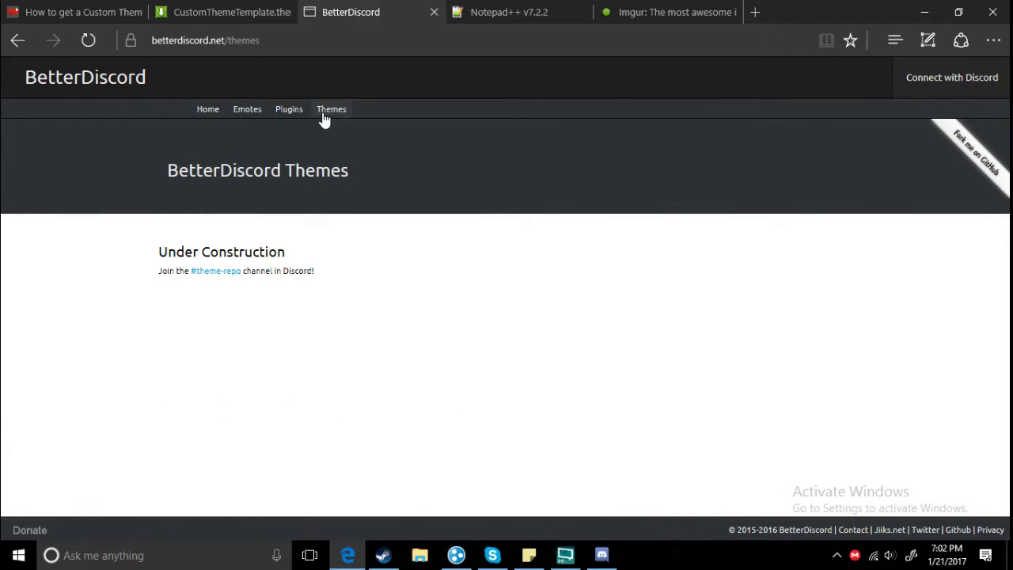
pyautogui.click(203, 109)
pyautogui.click(521, 9)
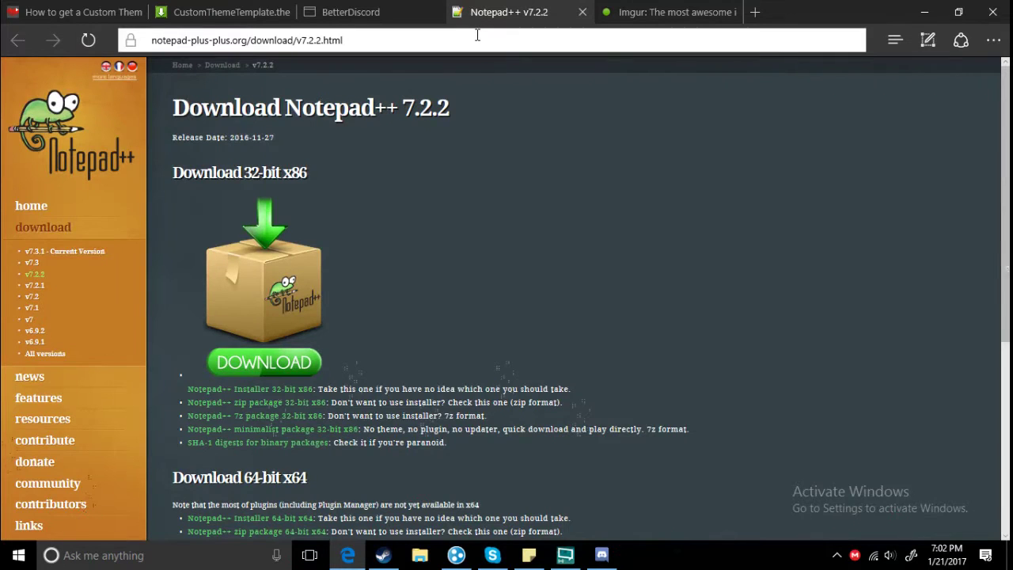
# Run %appdata% and open the themes folder inside BetterDiscord in the Roaming directory.
pyautogui.click(428, 559)
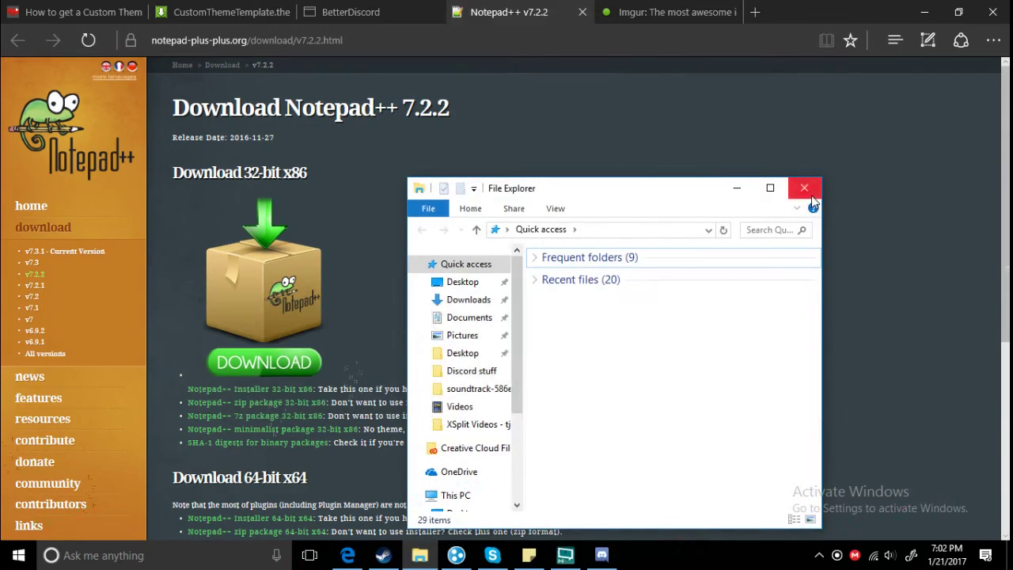
pyautogui.click(804, 188)
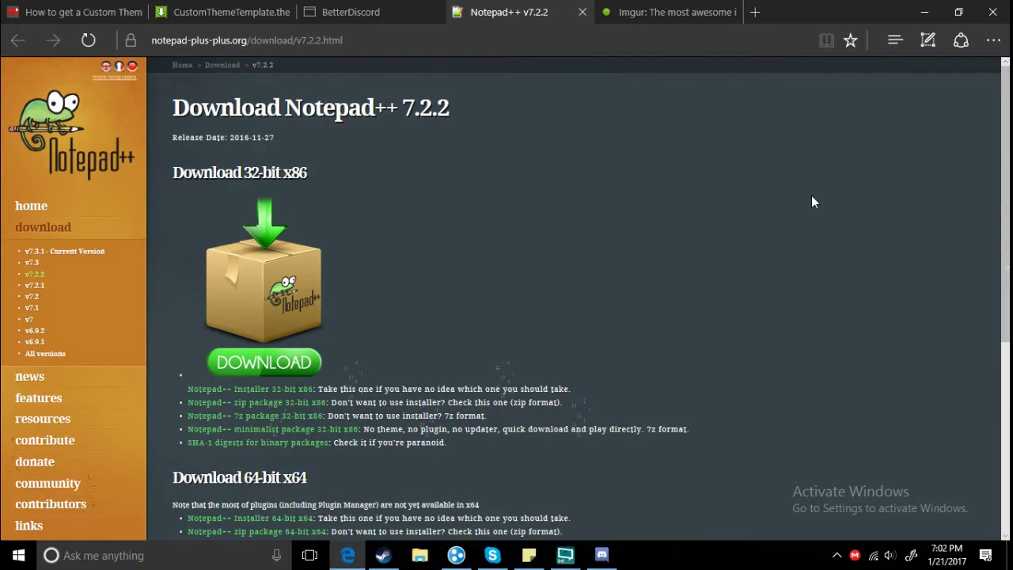
pyautogui.press('super+r')
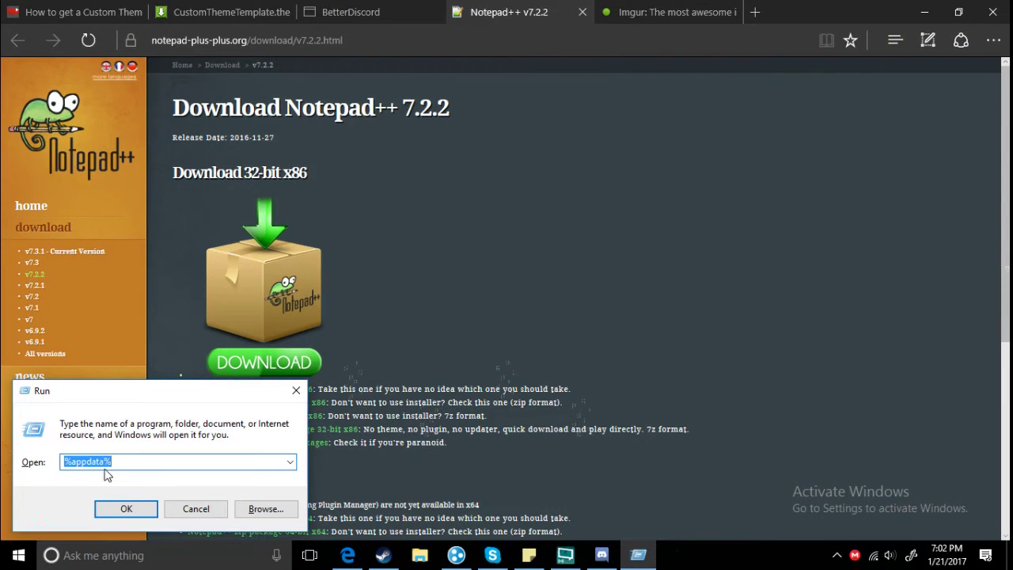
pyautogui.click(127, 509)
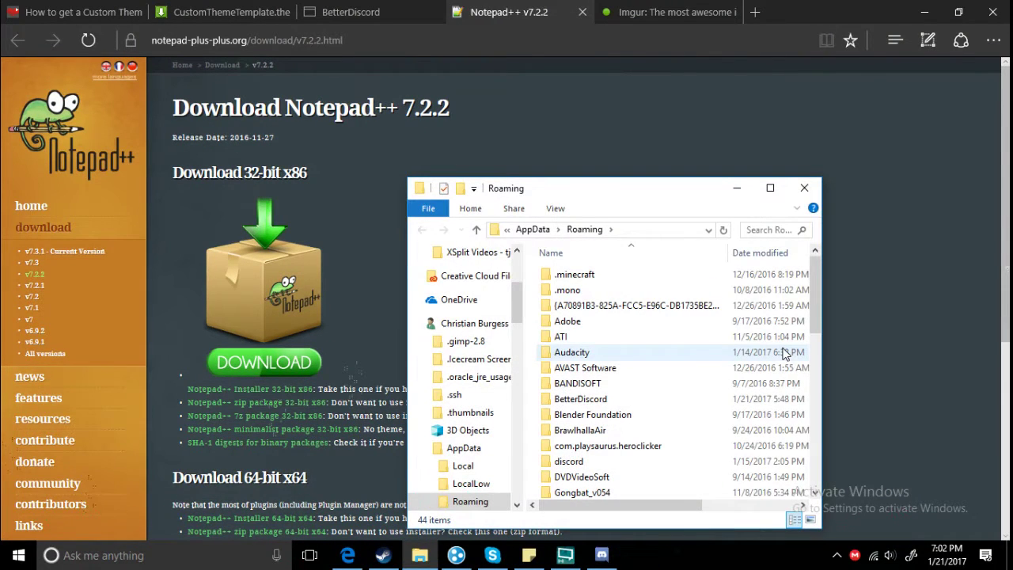
pyautogui.doubleClick(587, 402)
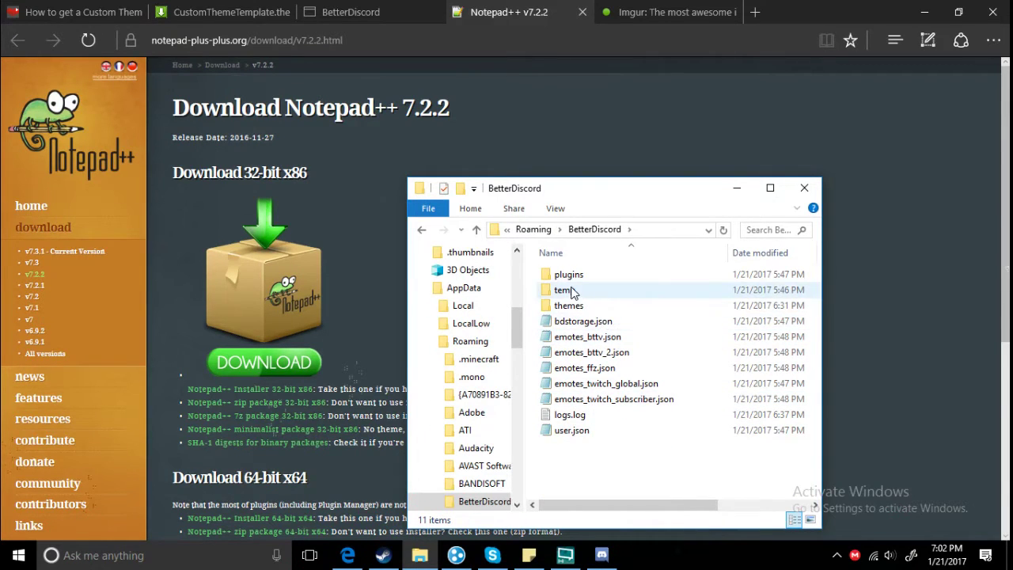
pyautogui.doubleClick(567, 307)
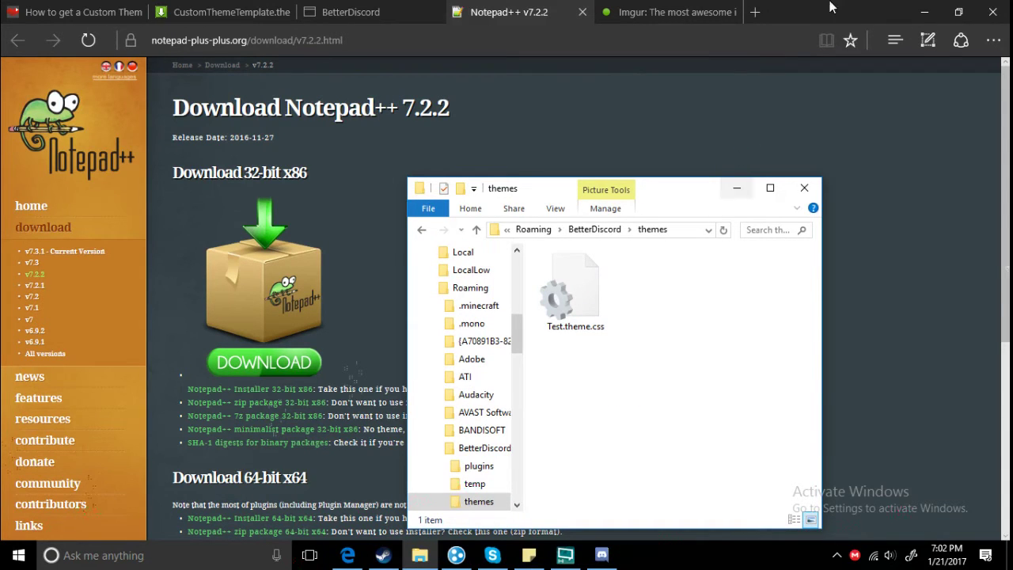
# Review the MediaFire download page for CustomThemeTemplate.theme.css and return to the themes folder.
pyautogui.click(924, 13)
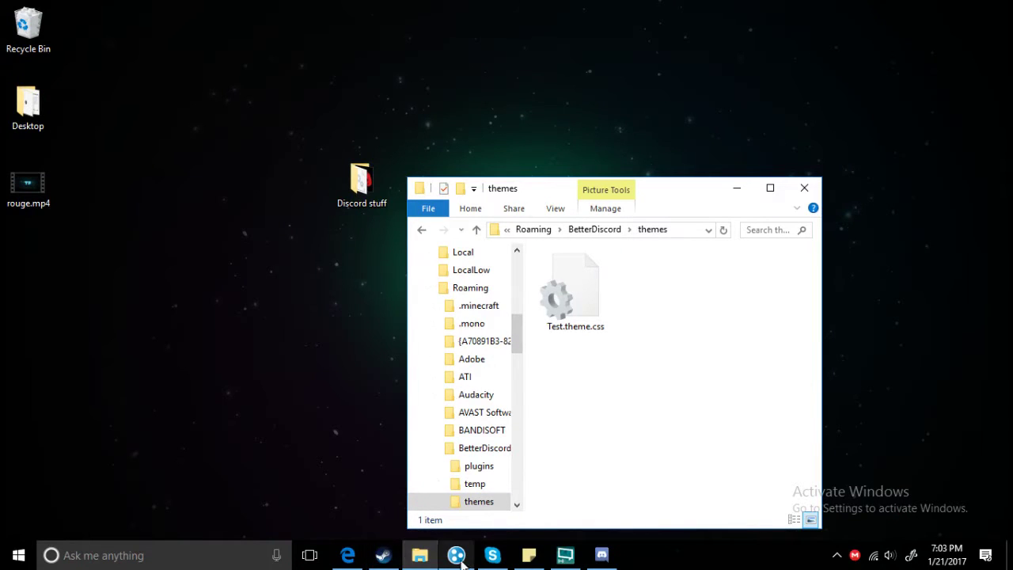
pyautogui.click(347, 554)
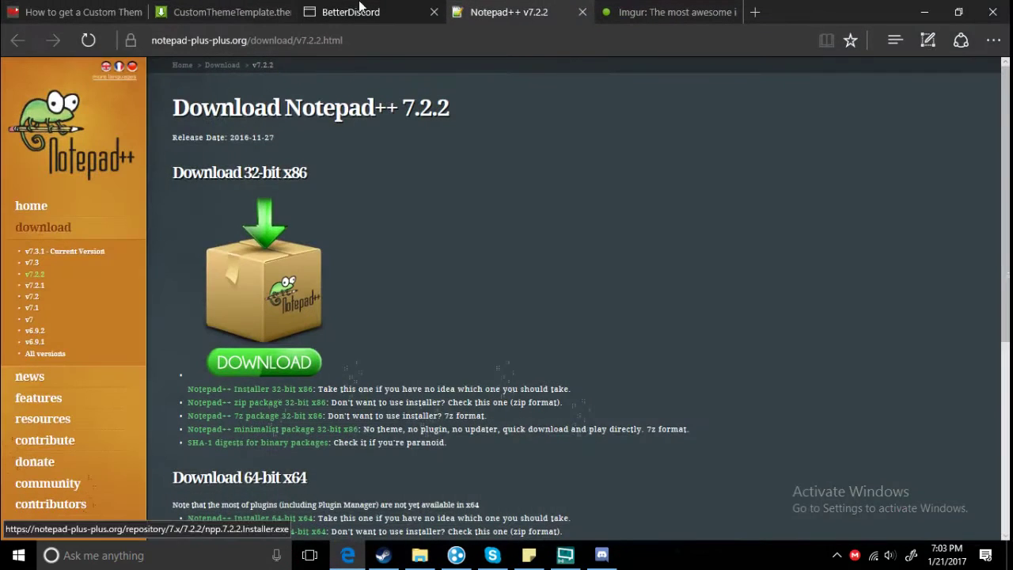
pyautogui.click(229, 12)
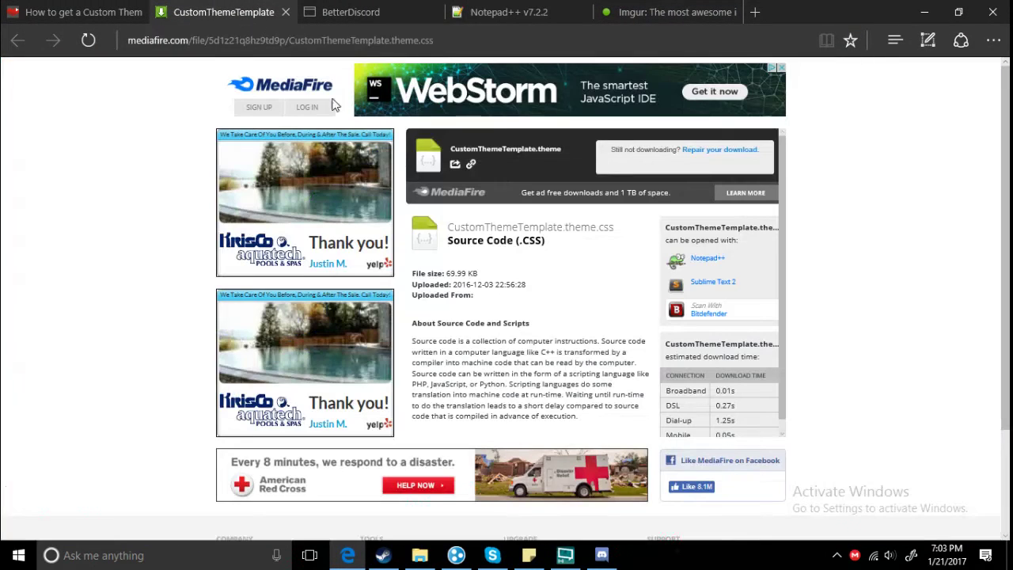
pyautogui.click(924, 12)
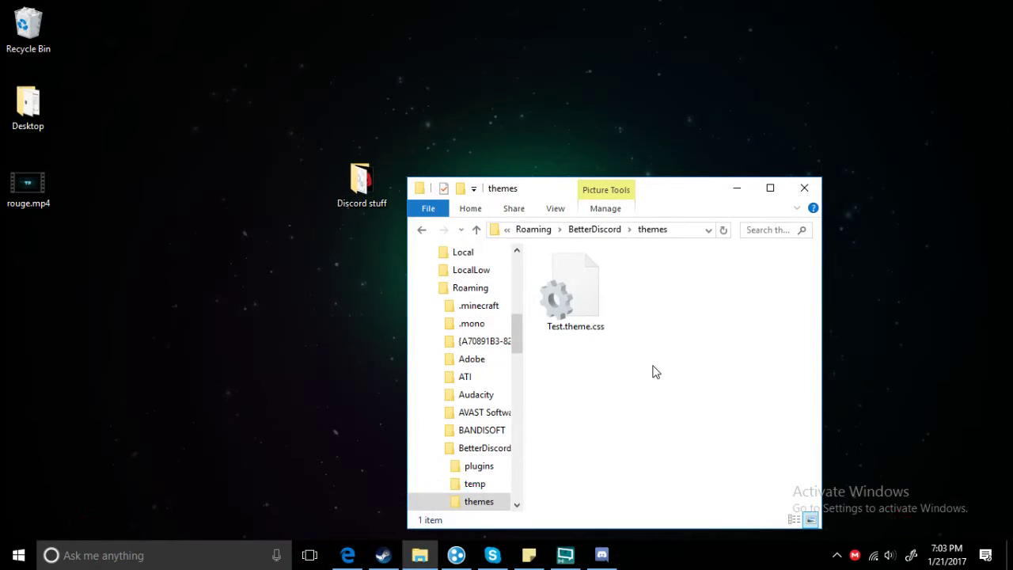
# Switch to Edge and search the web in a new tab for "HD anime pictures 1920x1080".
pyautogui.click(347, 555)
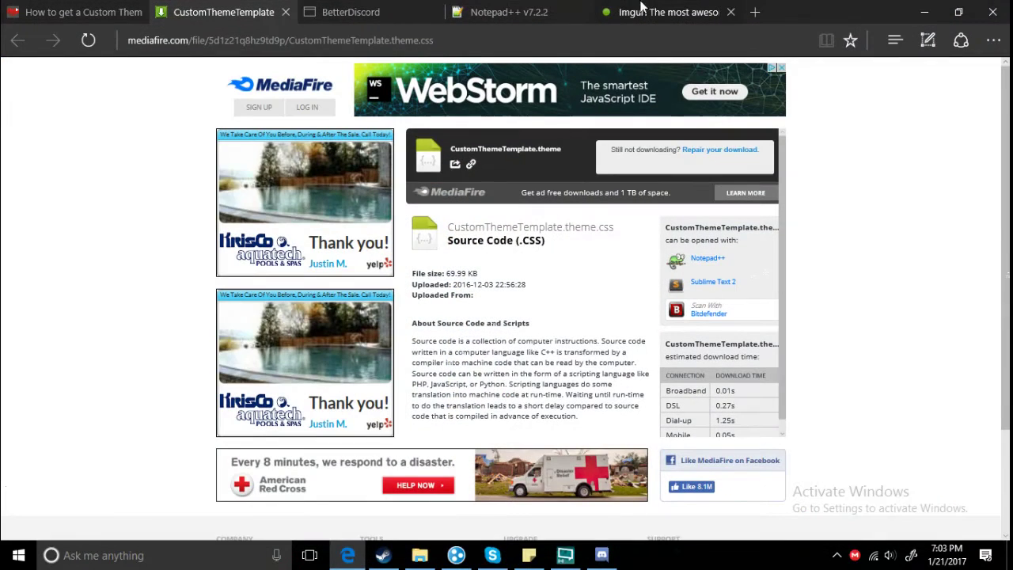
pyautogui.click(762, 8)
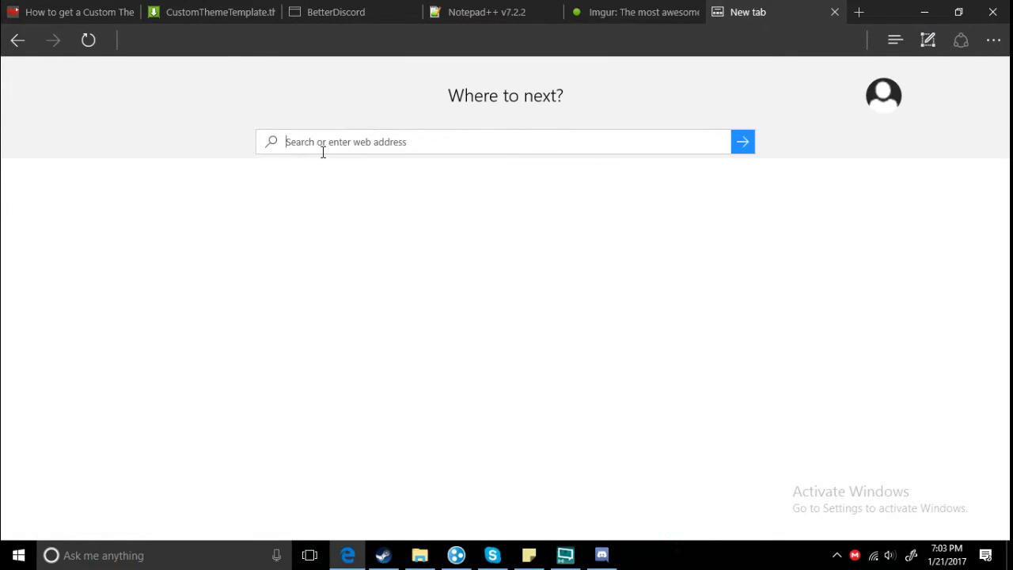
pyautogui.write('anime pi')
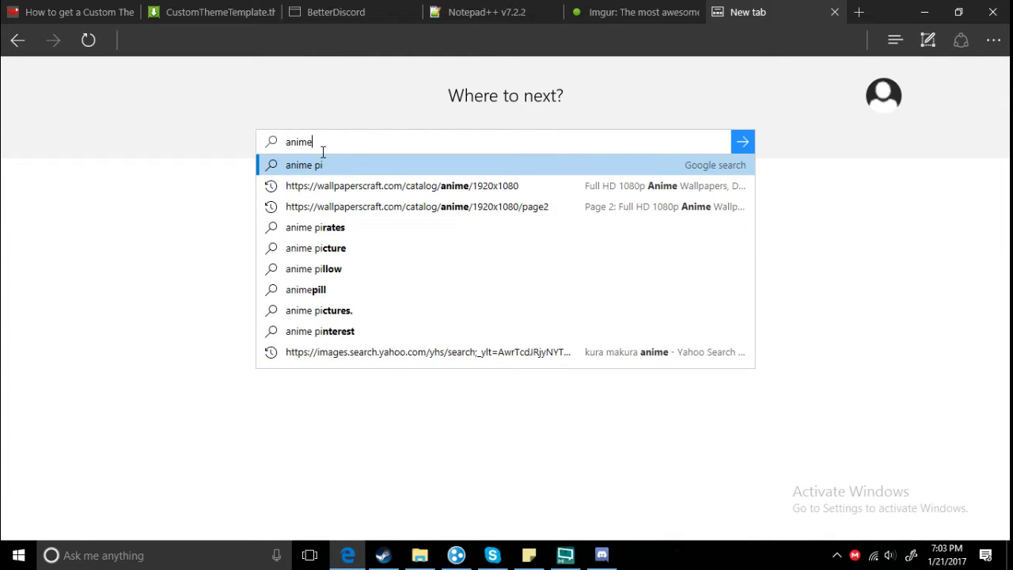
pyautogui.hotkey('ctrl', 'a')
pyautogui.press('BackSpace')
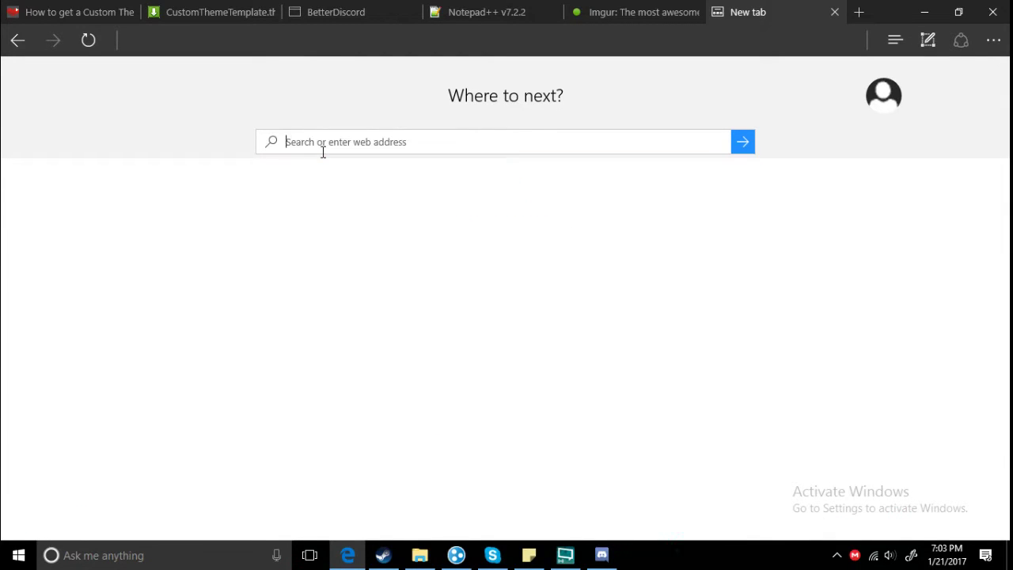
pyautogui.write('j')
pyautogui.press('BackSpace')
pyautogui.write('HD anim')
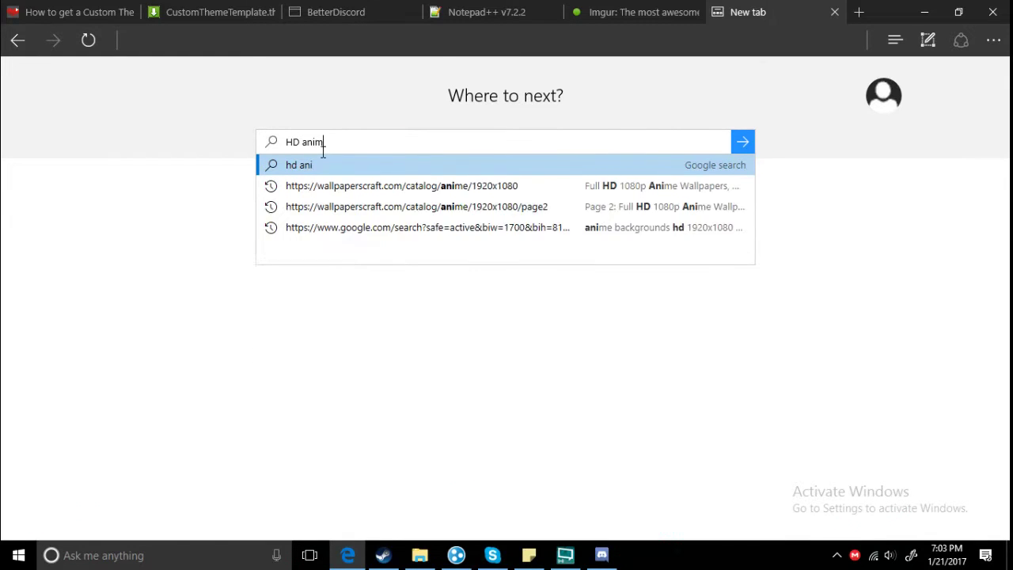
pyautogui.write('e pictures')
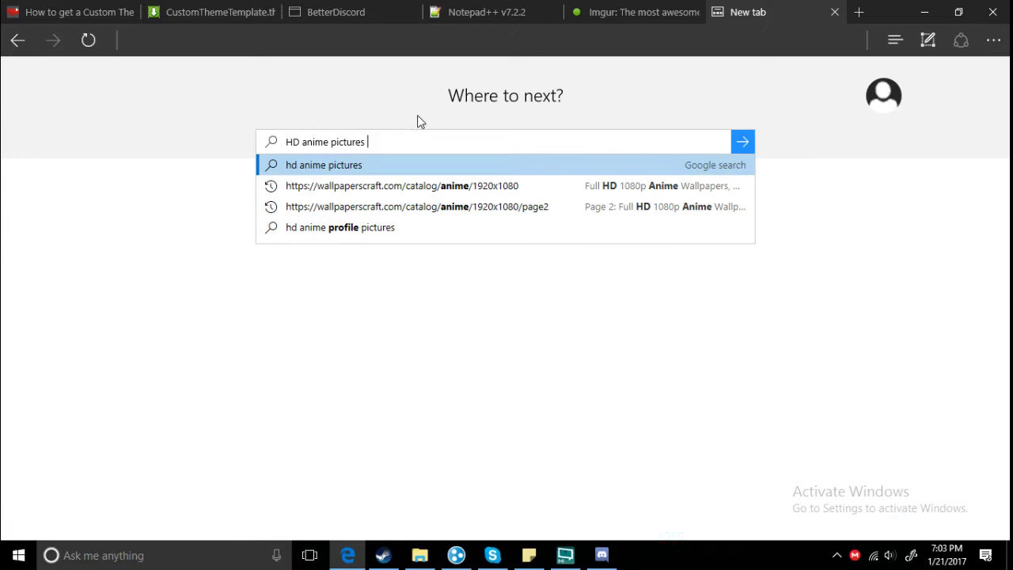
pyautogui.write('1920')
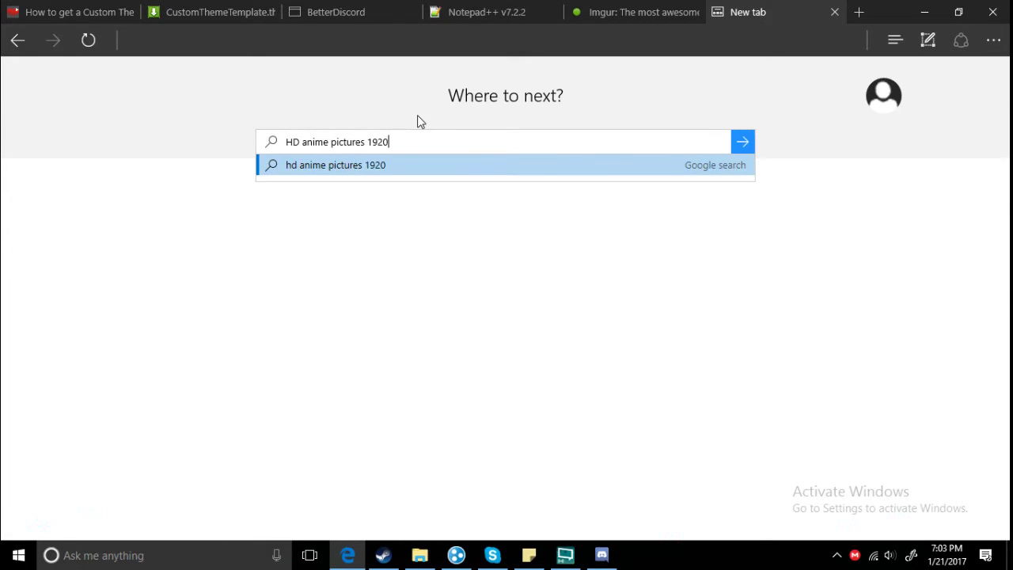
pyautogui.write('x1080')
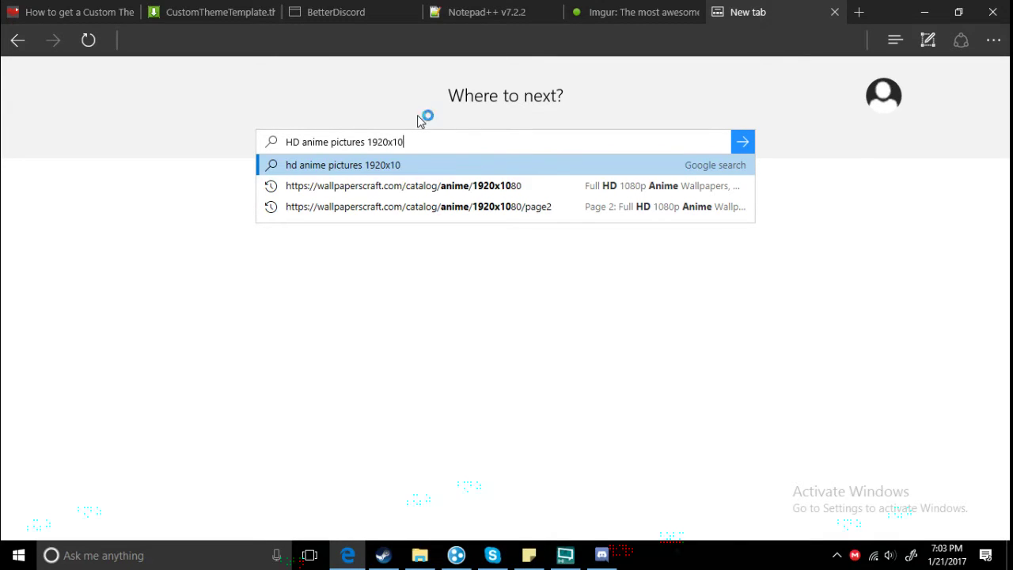
pyautogui.press('Return')
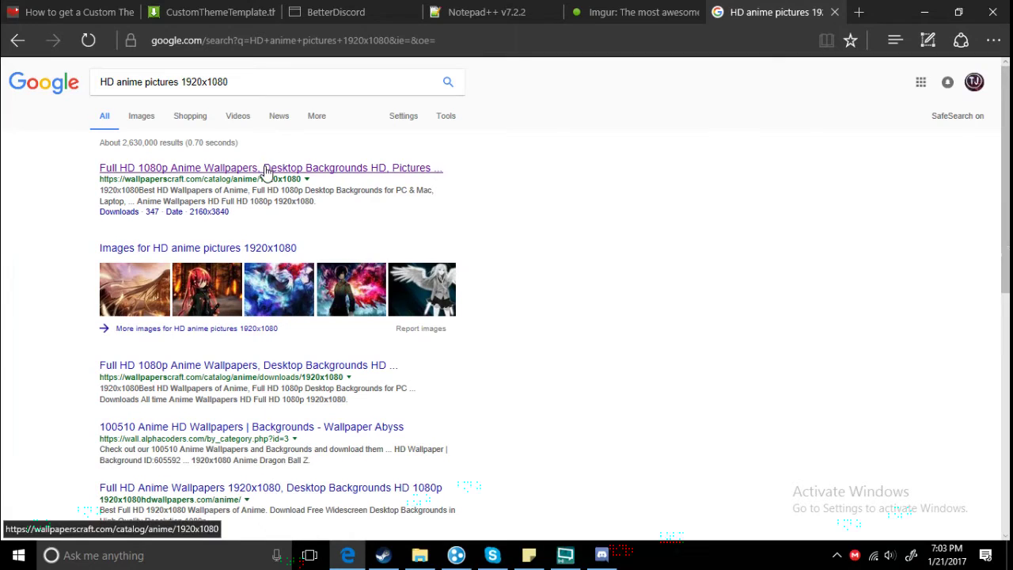
# Open the WallpapersCraft 1920x1080 anime catalog from the results and save the Tokyo ghoul Kaneki ken mask wallpaper from its download page.
pyautogui.click(267, 168)
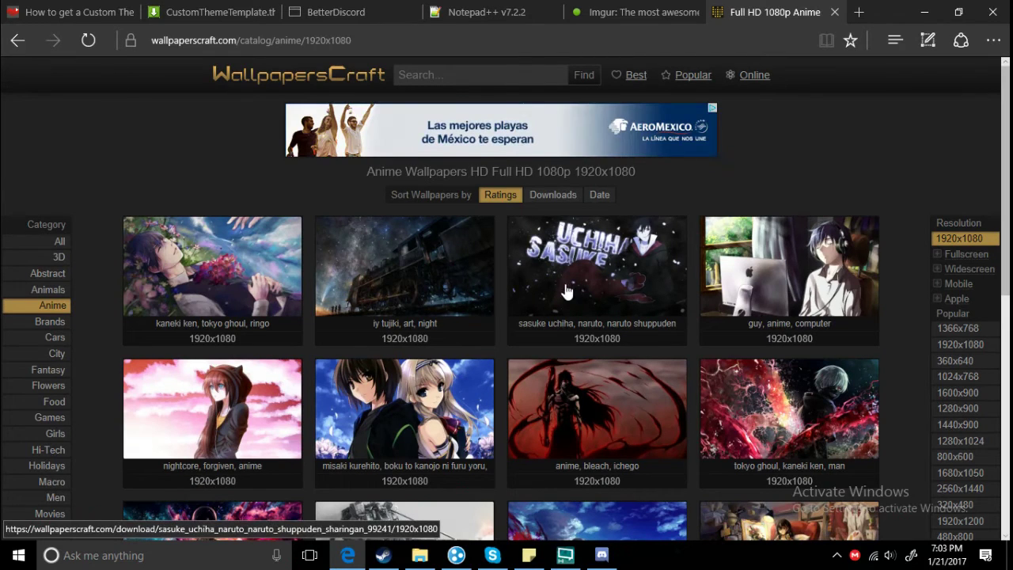
pyautogui.scroll(-1, 617, 354)
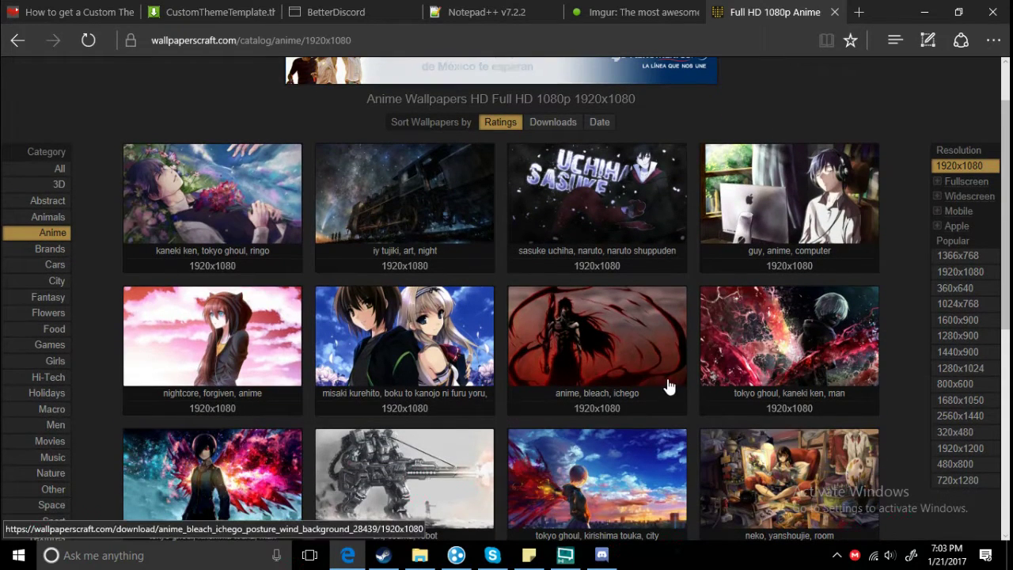
pyautogui.scroll(-1, 676, 326)
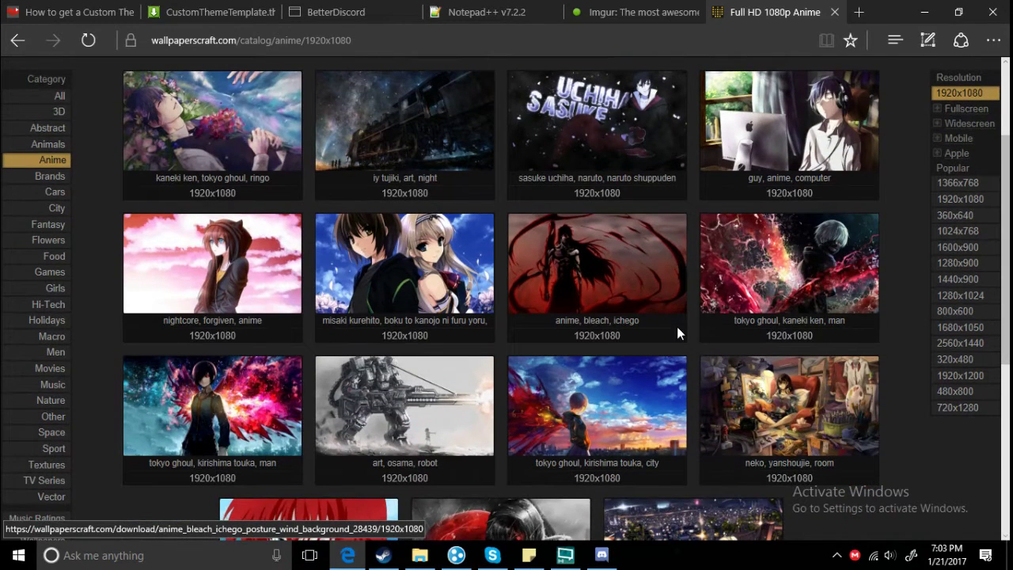
pyautogui.scroll(1, 676, 326)
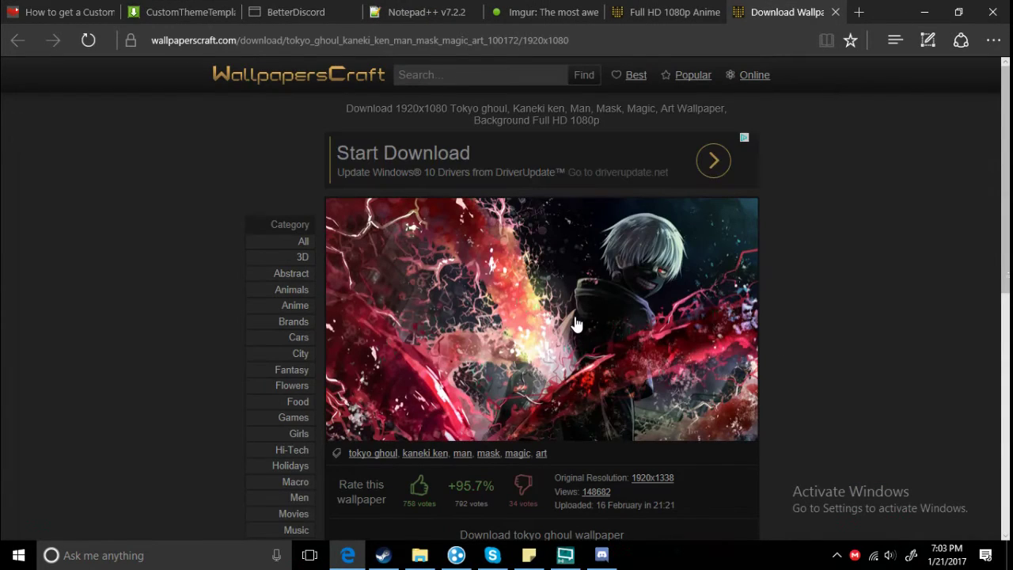
pyautogui.rightClick(576, 324)
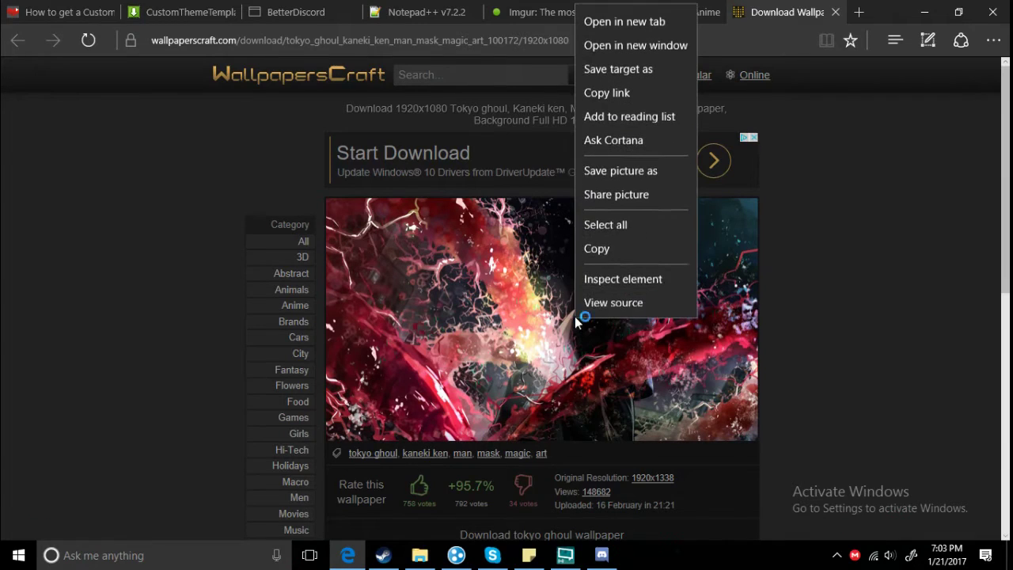
pyautogui.click(601, 178)
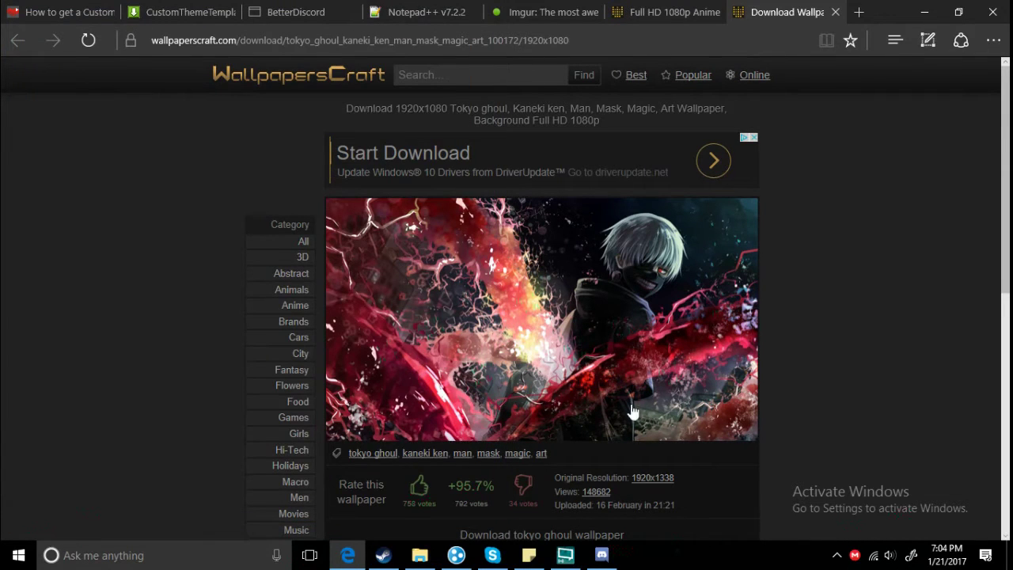
# Start a new Imgur post and upload the tokyo_ghoul_kaneki_ken_man_mask_magic_art_100172_1920x1080 image from the Pictures folder.
pyautogui.click(679, 8)
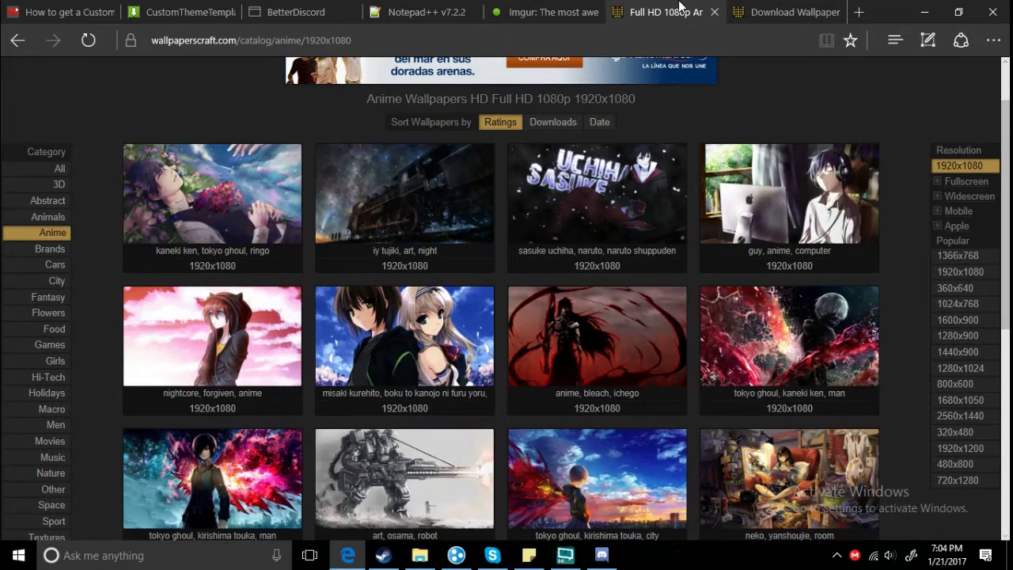
pyautogui.click(556, 7)
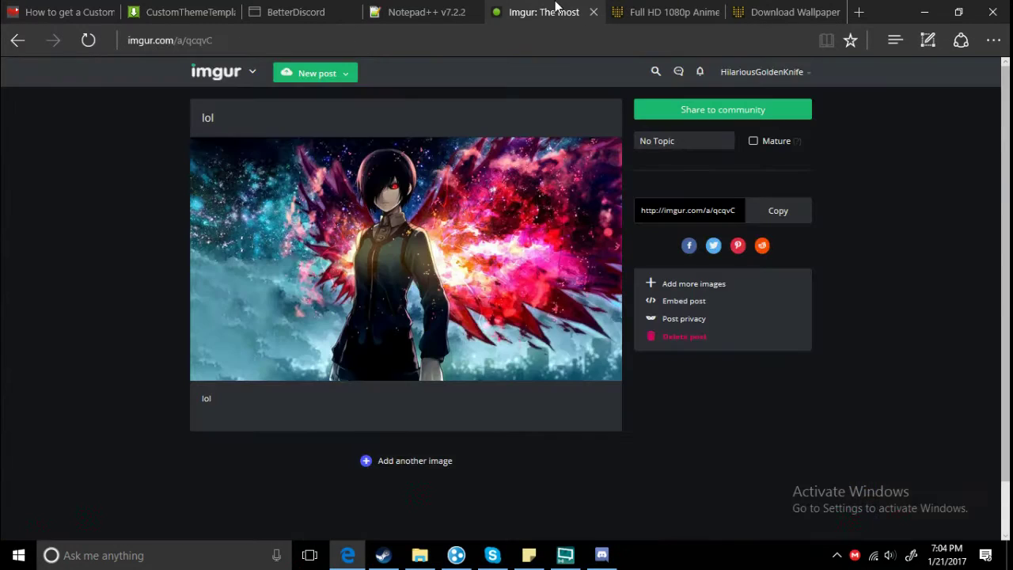
pyautogui.moveTo(760, 72)
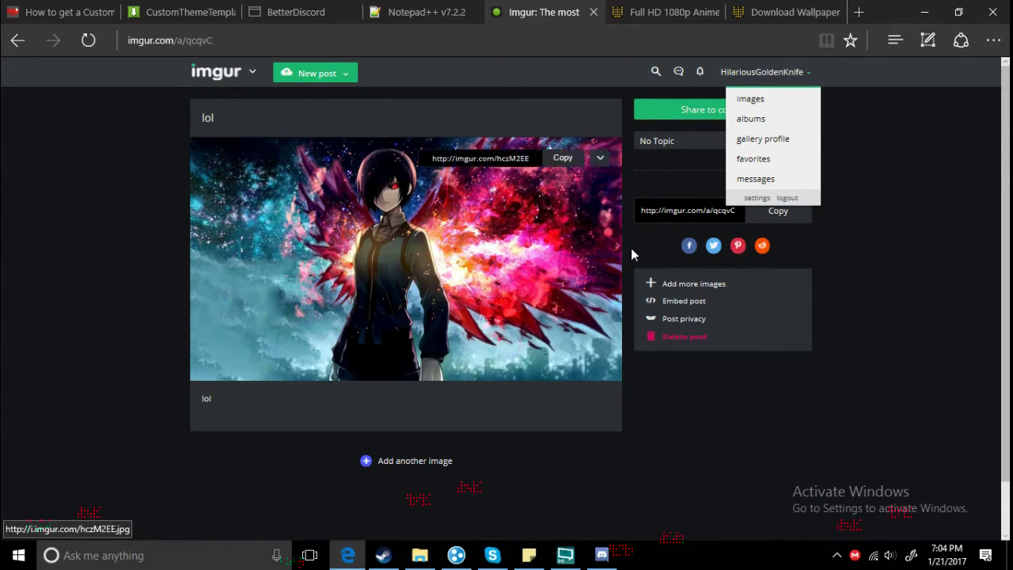
pyautogui.click(303, 79)
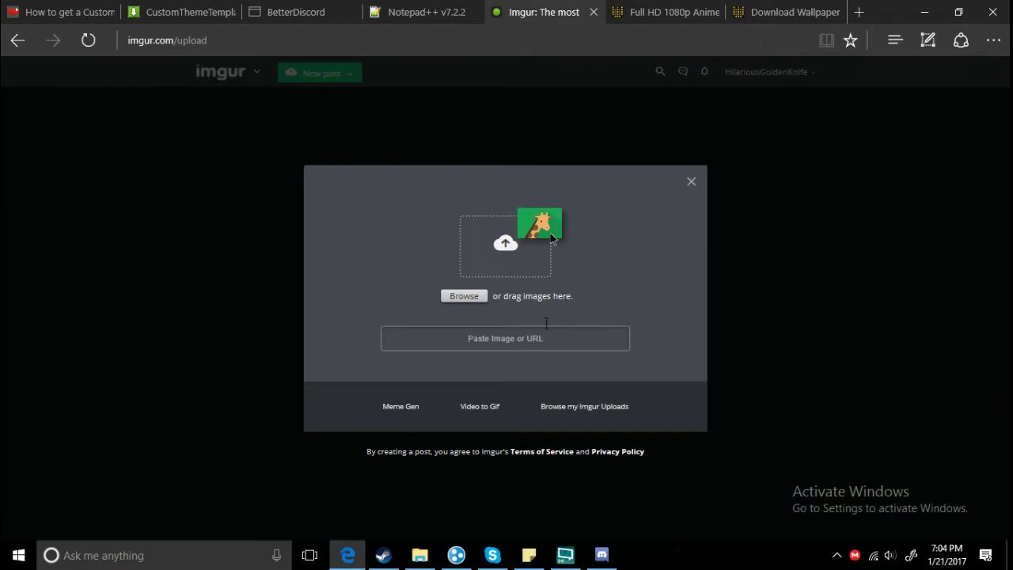
pyautogui.click(456, 307)
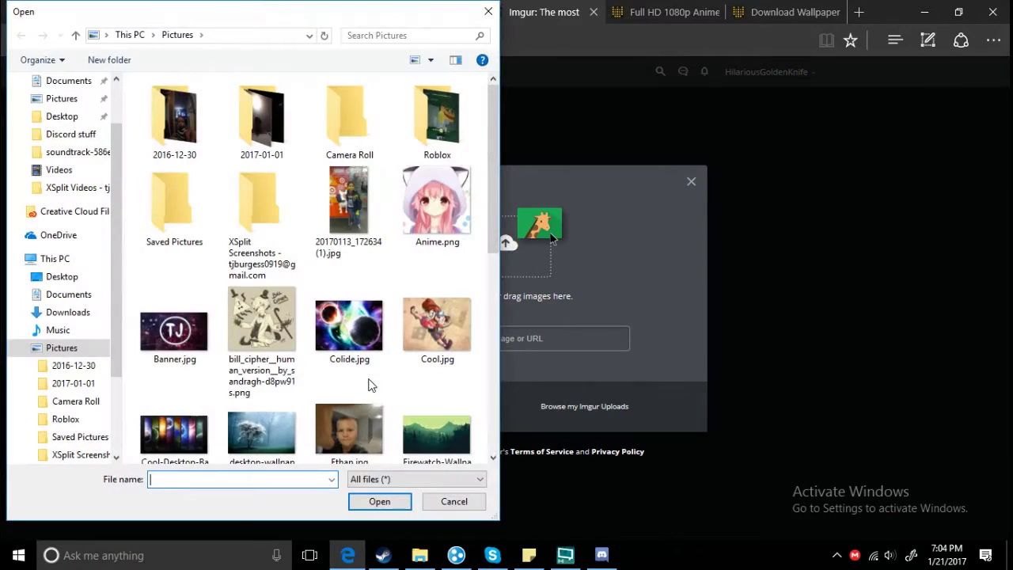
pyautogui.scroll(-5, 397, 342)
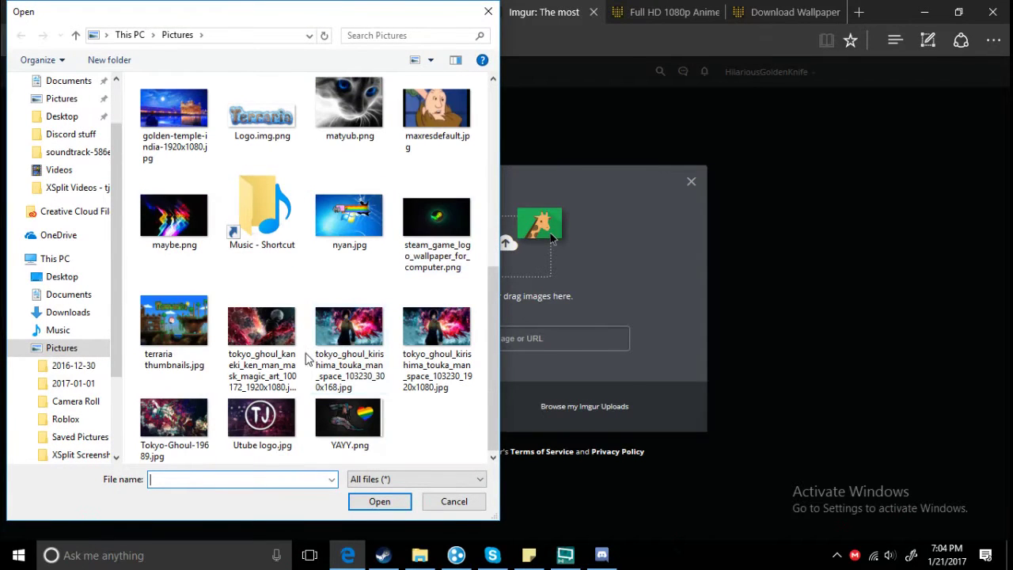
pyautogui.doubleClick(257, 335)
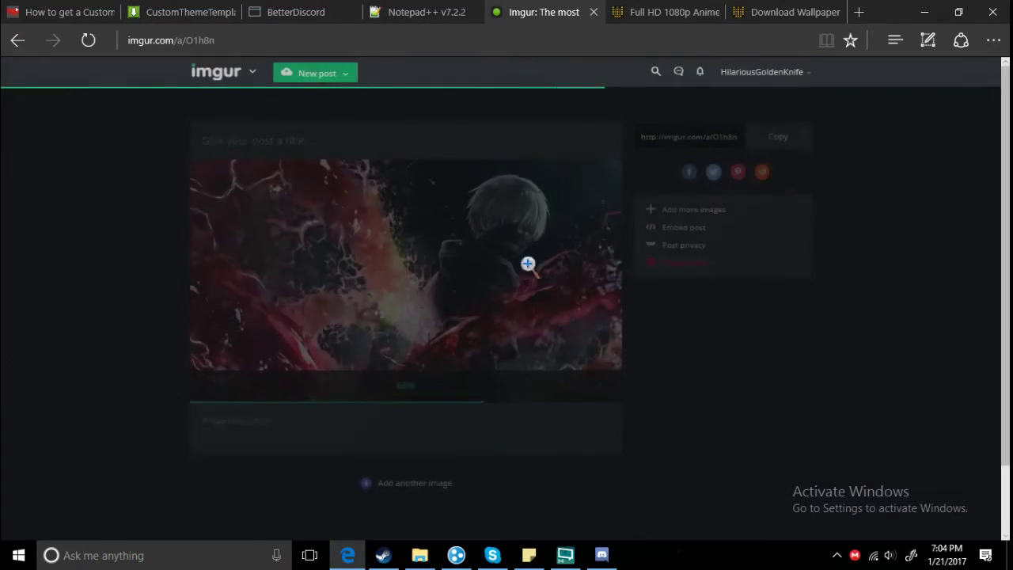
# Enter "lol" as both the post title and the image description, and copy the uploaded image's own link.
pyautogui.click(280, 111)
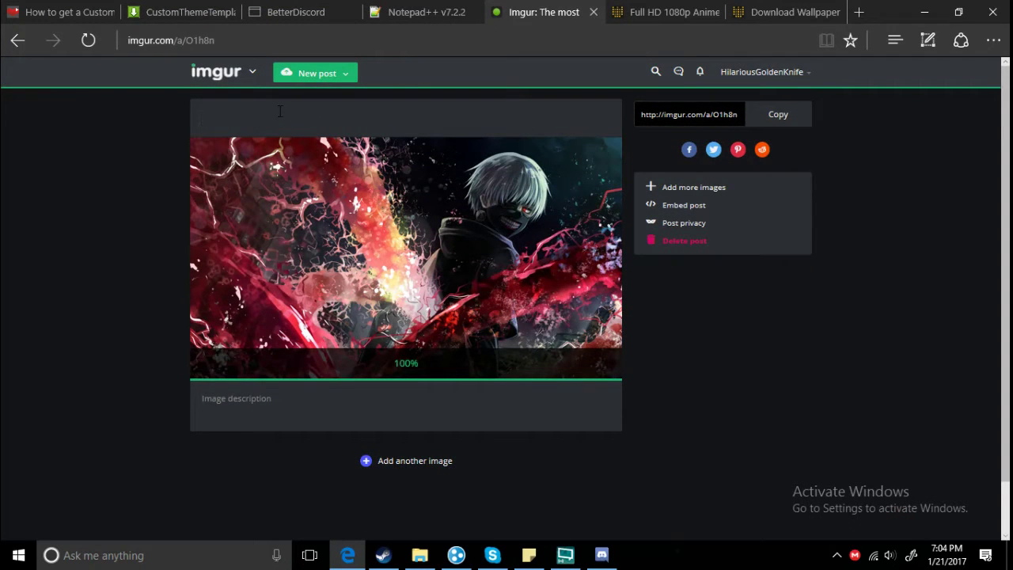
pyautogui.write('lol')
pyautogui.click(261, 396)
pyautogui.write('o')
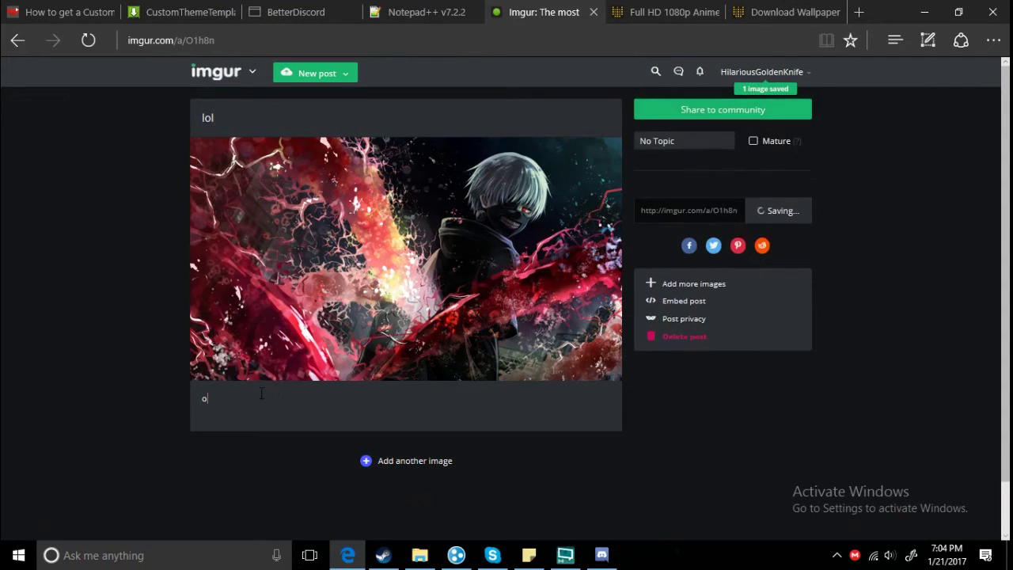
pyautogui.write('lol')
pyautogui.moveTo(451, 210)
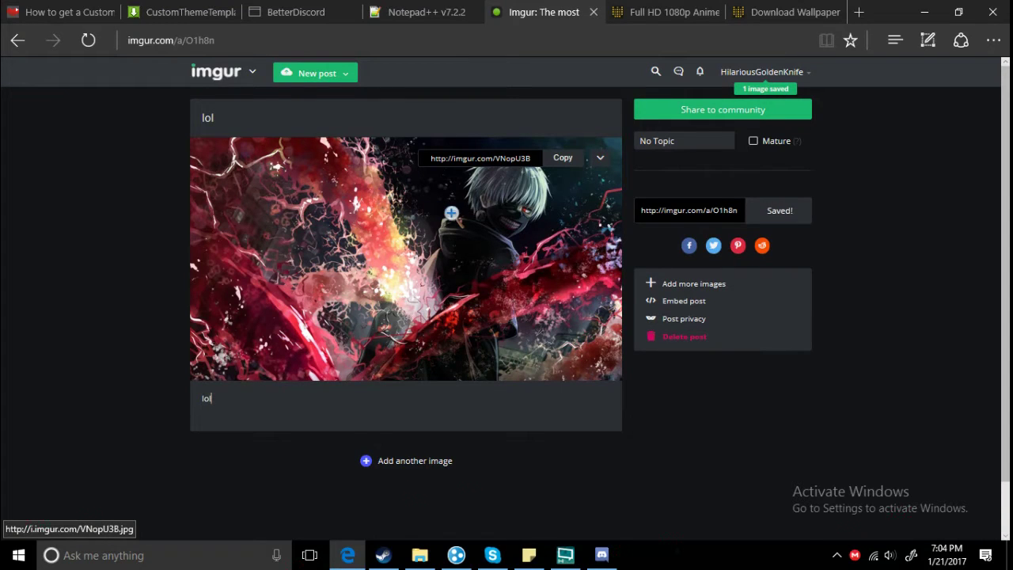
pyautogui.click(558, 158)
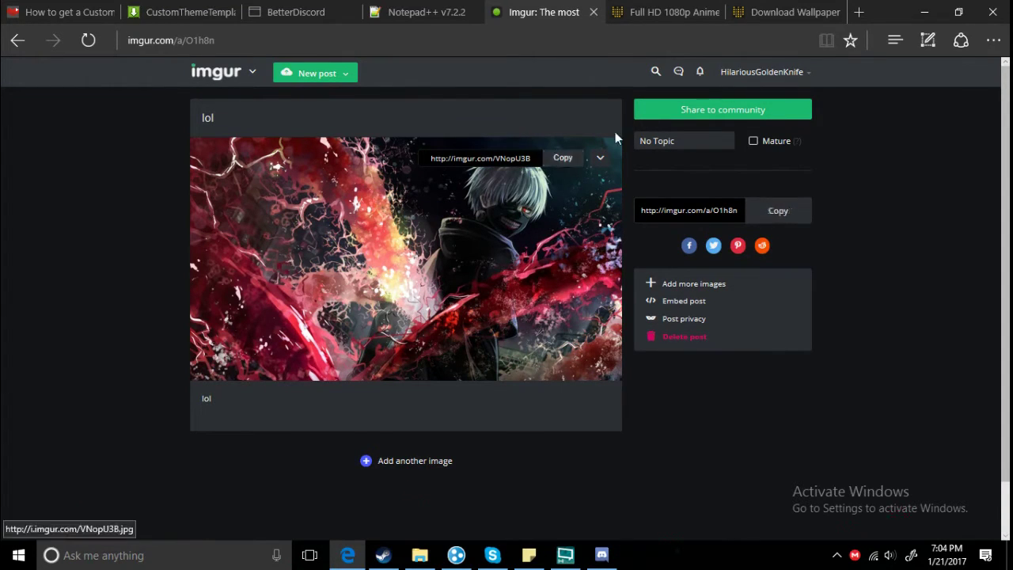
# Glance at the themes folder, return to the MediaFire page for CustomThemeTemplate.theme.css in Edge, and reload it.
pyautogui.click(922, 9)
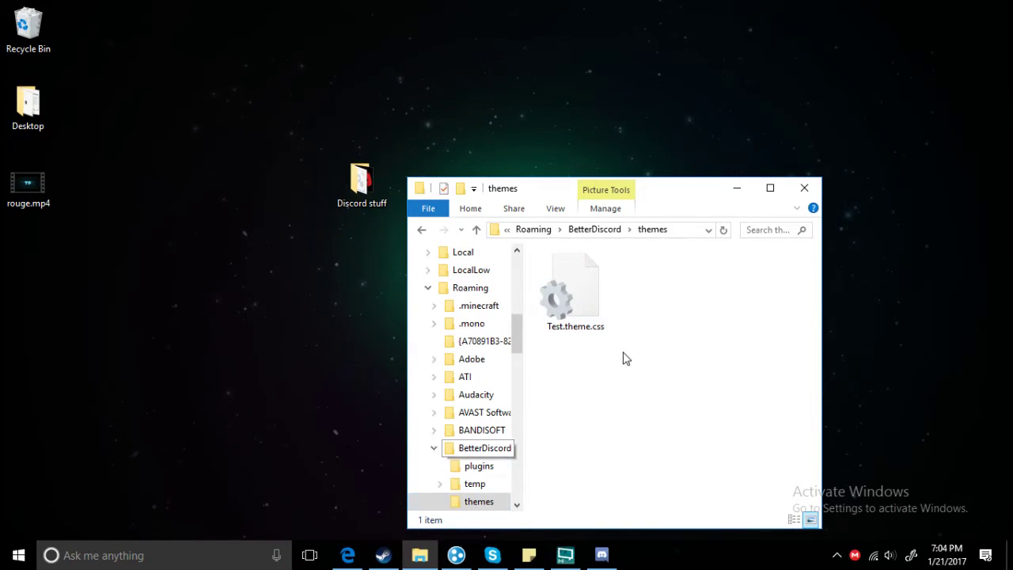
pyautogui.click(347, 554)
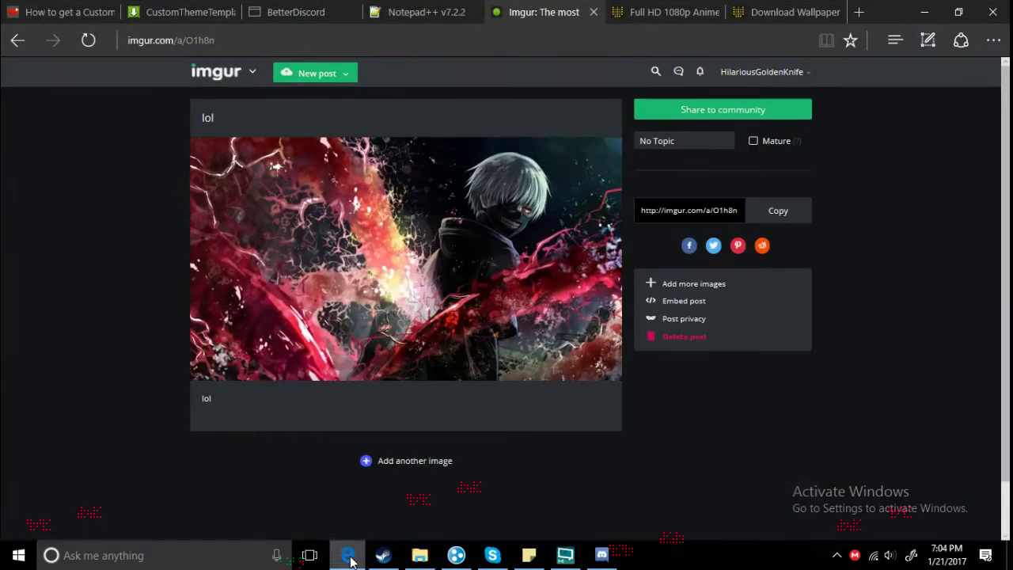
pyautogui.click(388, 9)
pyautogui.click(293, 11)
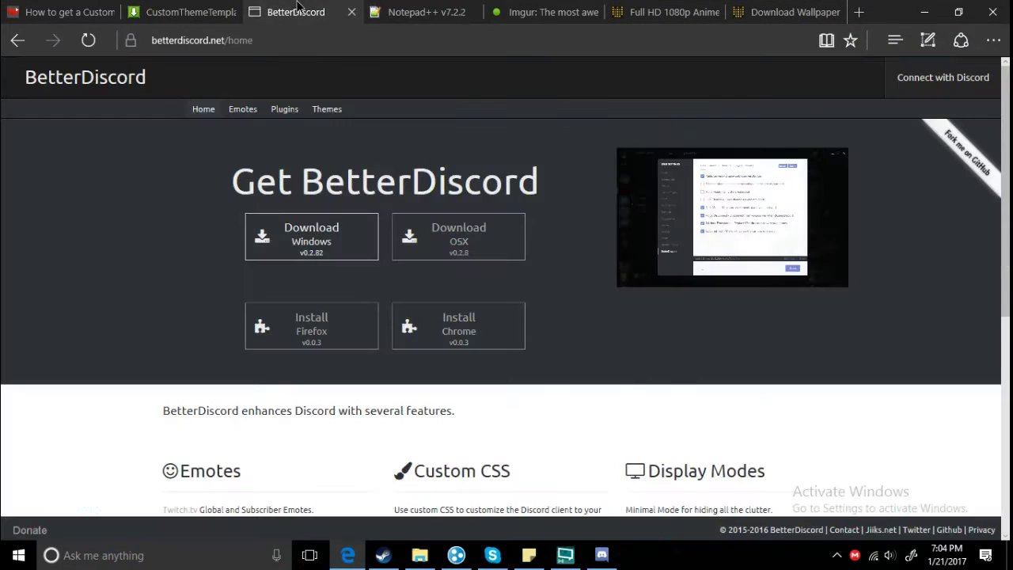
pyautogui.click(190, 11)
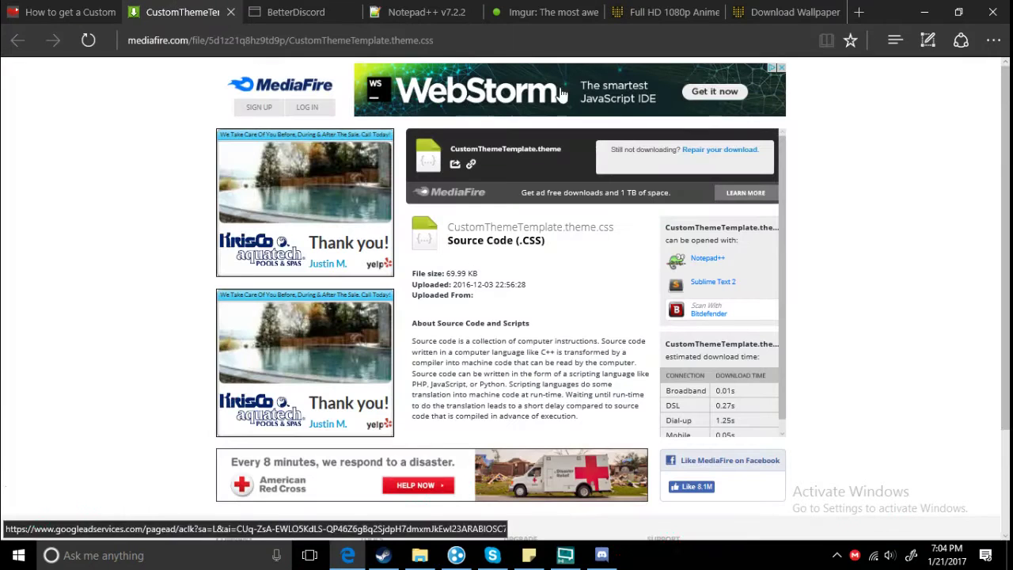
pyautogui.click(88, 41)
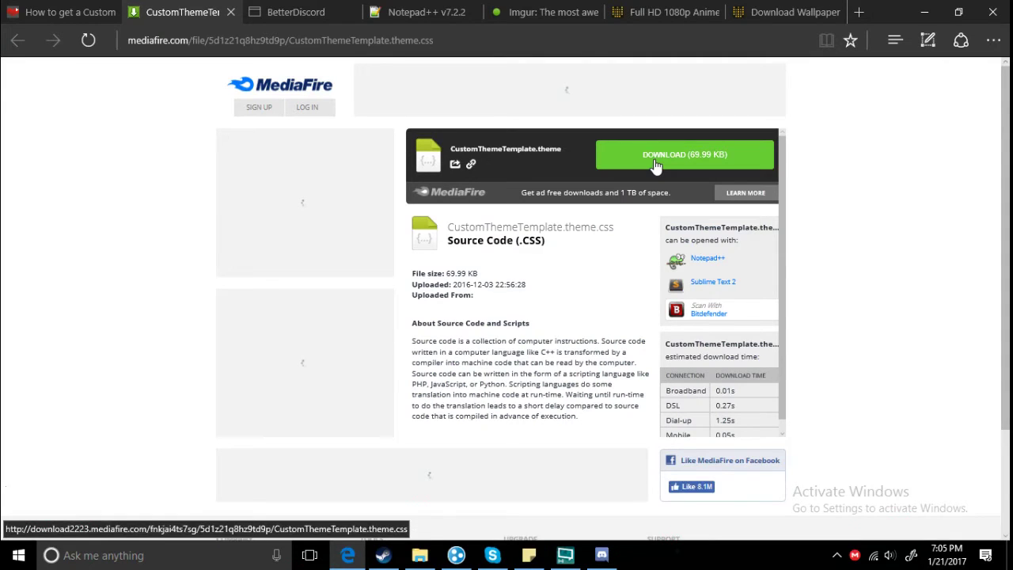
# Download and save CustomThemeTemplate.theme.css, closing the pop-up ad window, and show the file in the Downloads folder with Edge minimized.
pyautogui.click(655, 158)
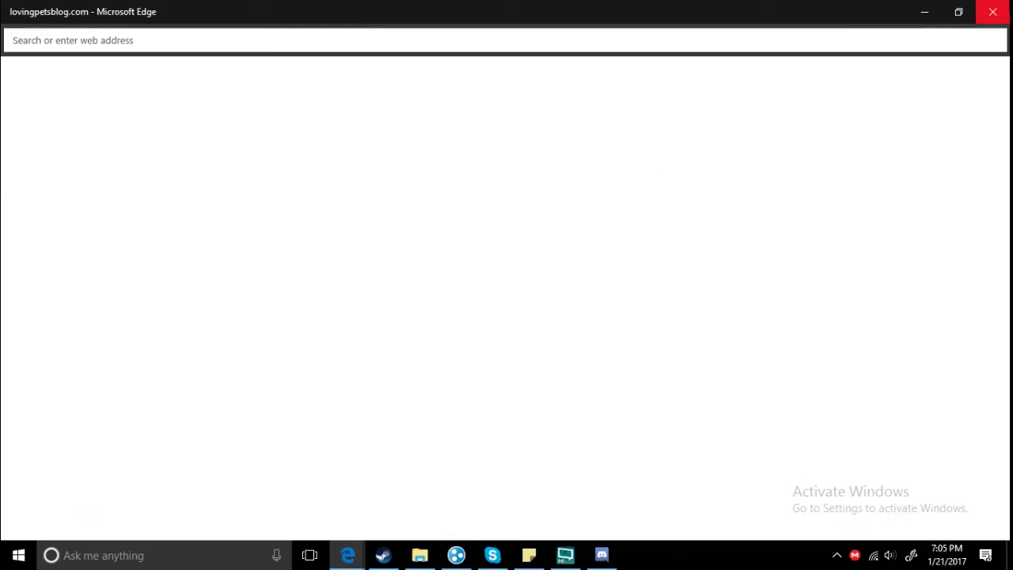
pyautogui.click(992, 12)
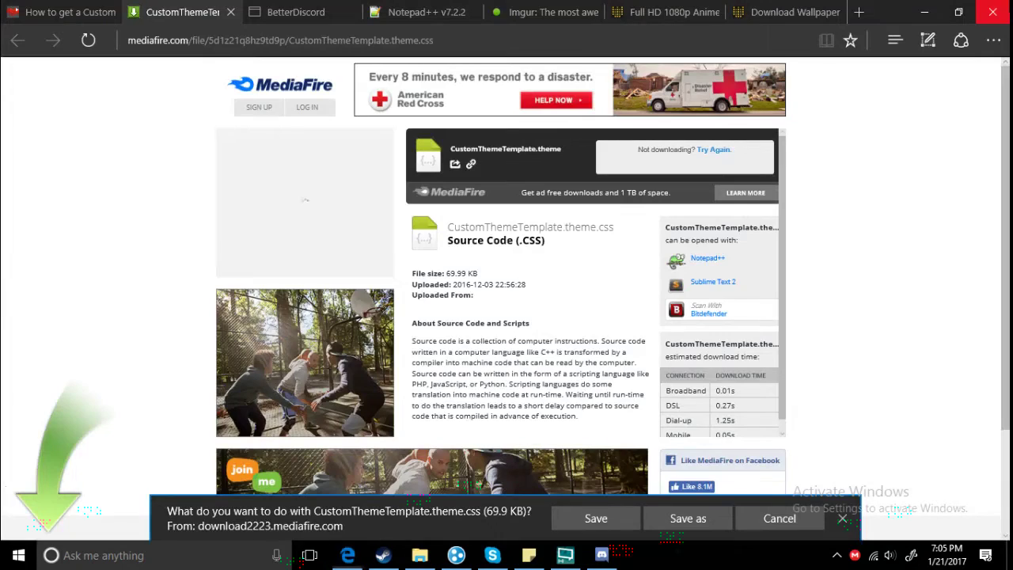
pyautogui.click(599, 516)
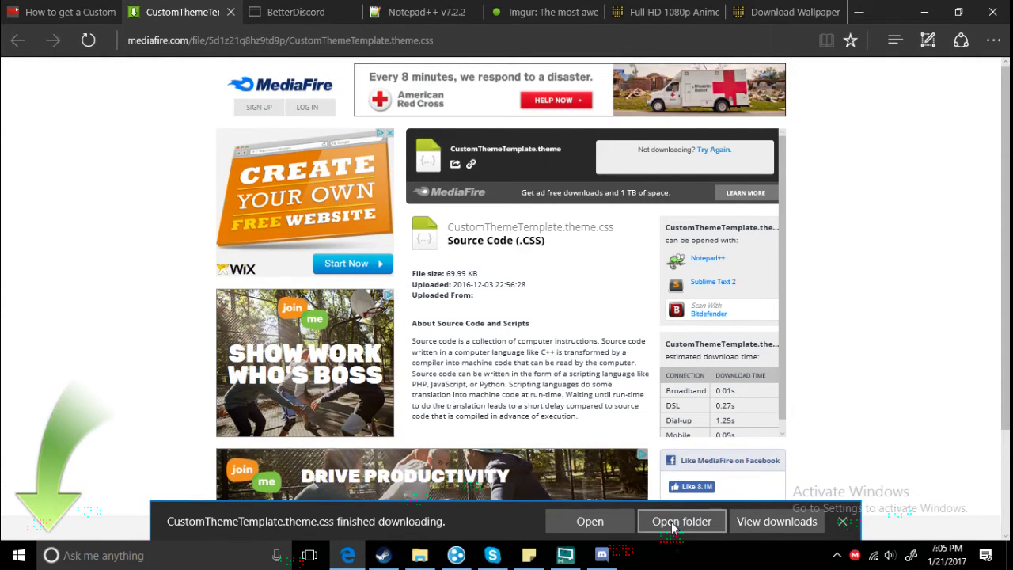
pyautogui.click(674, 521)
pyautogui.click(926, 9)
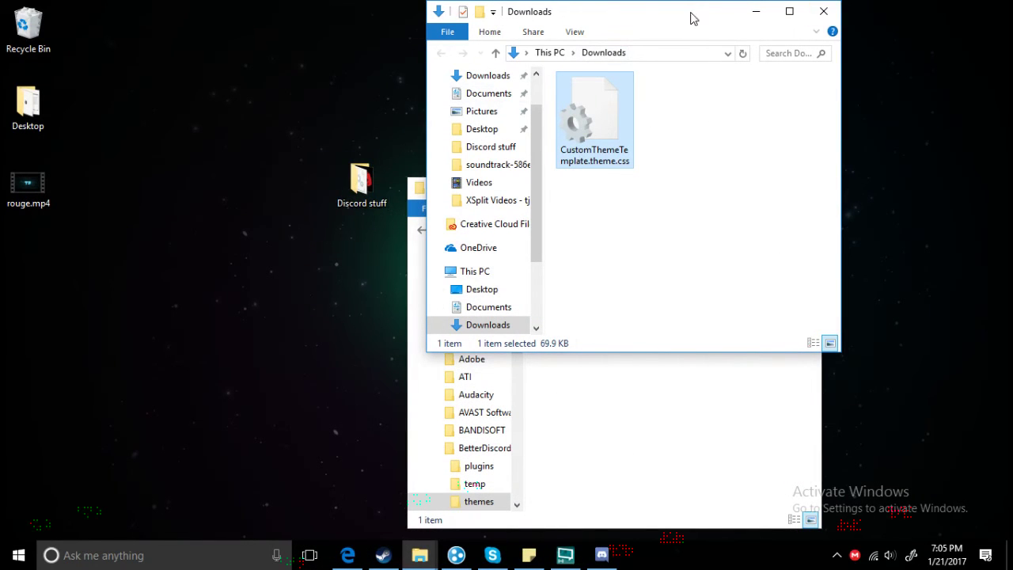
# Move CustomThemeTemplate.theme.css from the Downloads folder into the BetterDiscord themes folder and close the Downloads window.
pyautogui.moveTo(689, 17); pyautogui.dragTo(348, 102)
pyautogui.moveTo(227, 254); pyautogui.dragTo(706, 356)
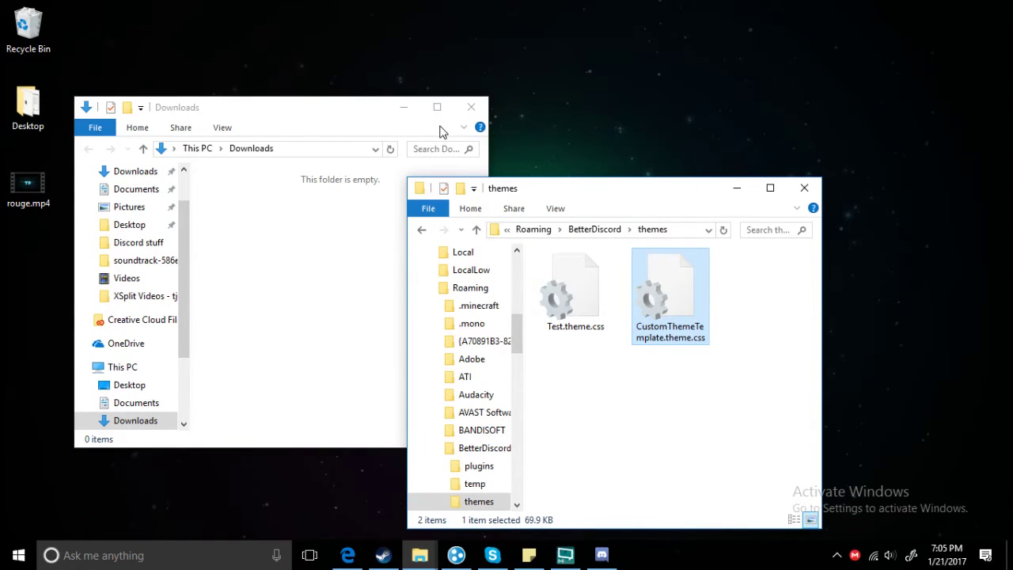
pyautogui.click(471, 107)
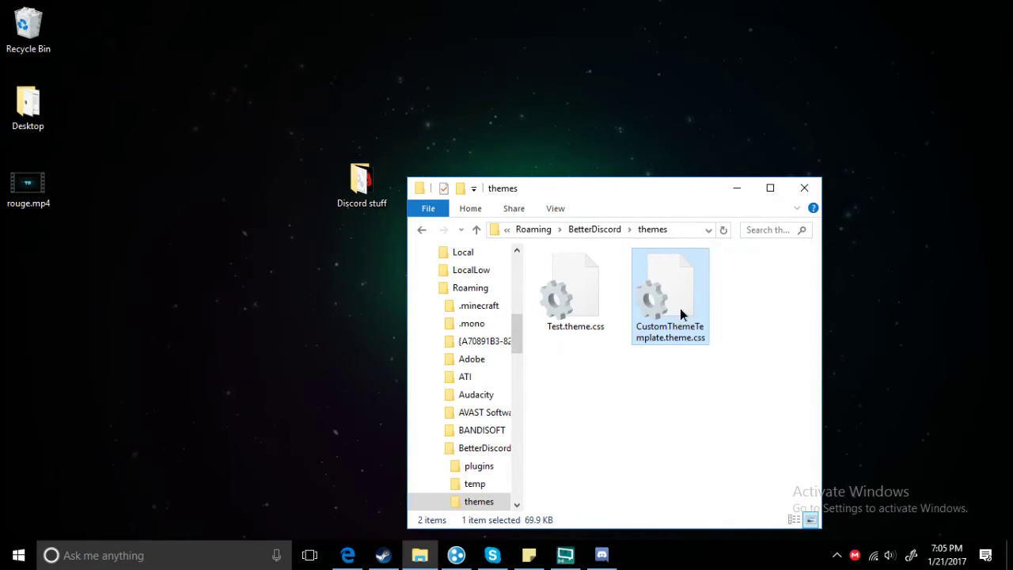
# Rename CustomThemeTemplate.theme.css in the themes folder as Video.theme.css.
pyautogui.rightClick(680, 308)
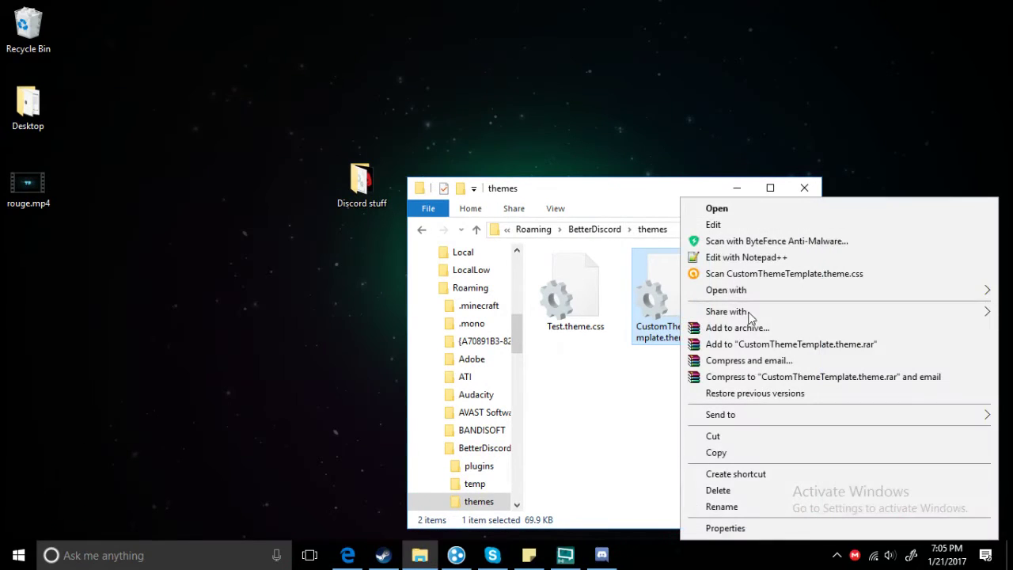
pyautogui.click(721, 506)
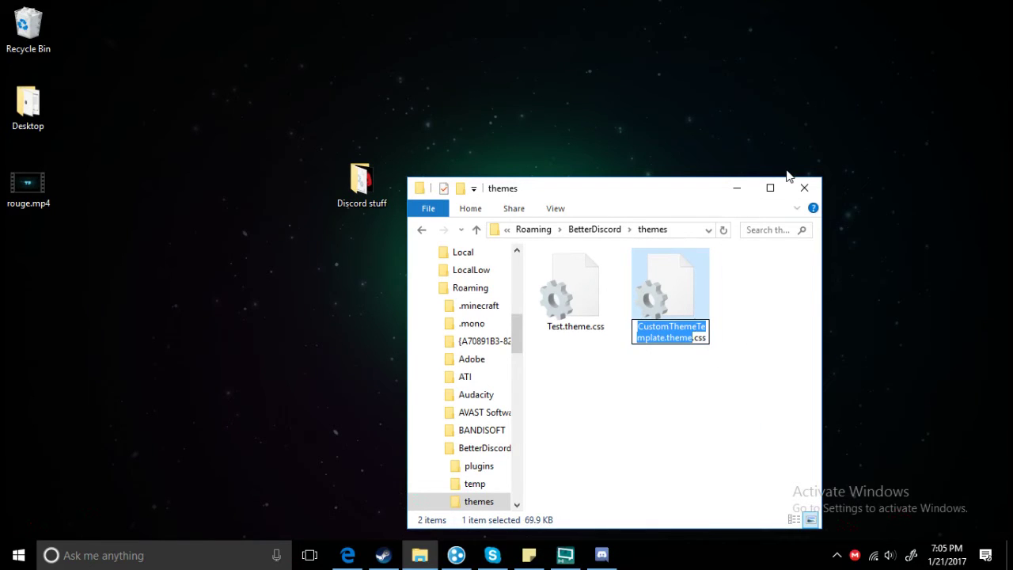
pyautogui.press('BackSpace')
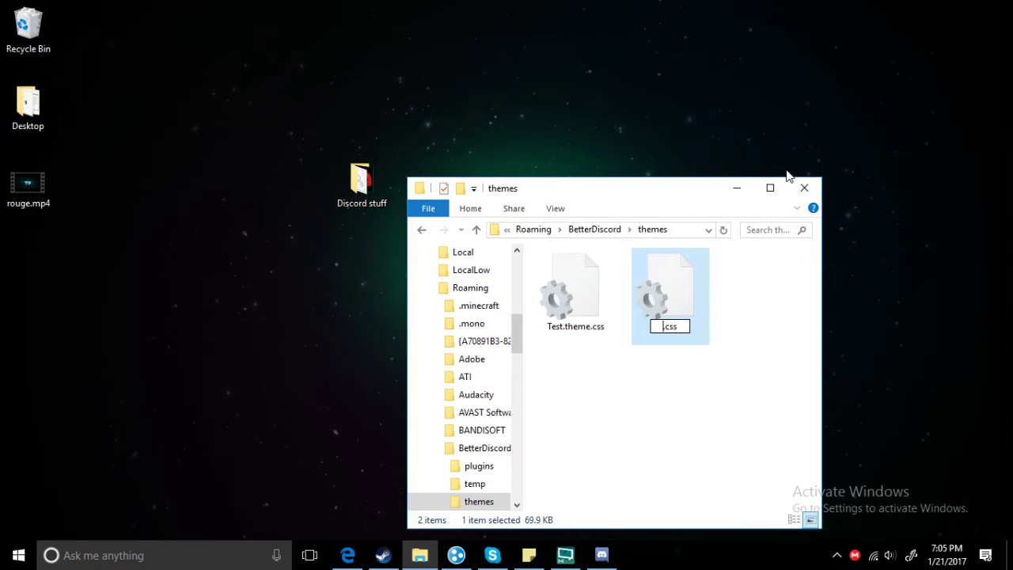
pyautogui.write('Video.theme')
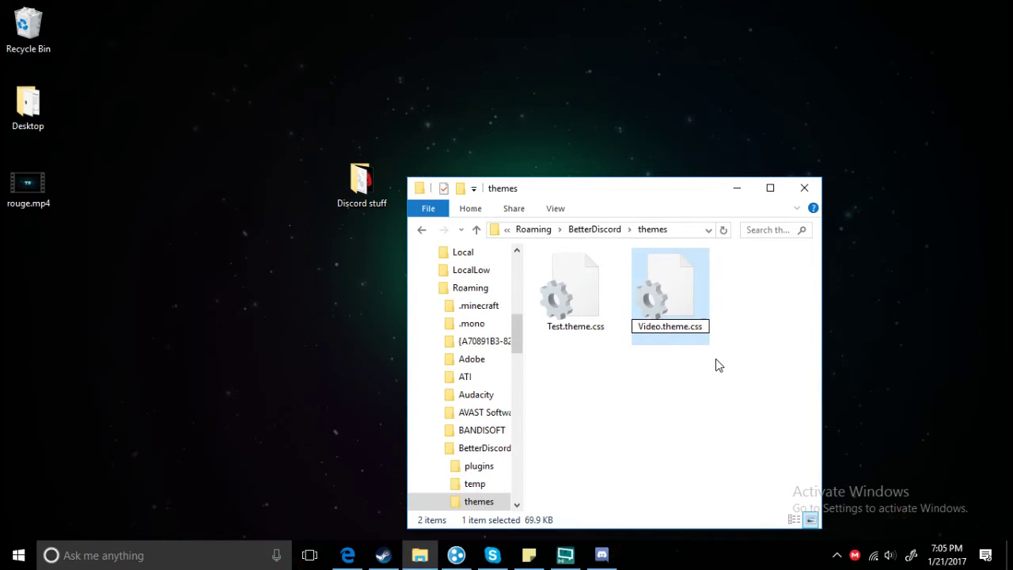
pyautogui.press('Return')
# Open Video.theme.css in Notepad++ and change the name value in the META line to "Video.theme".
pyautogui.rightClick(701, 315)
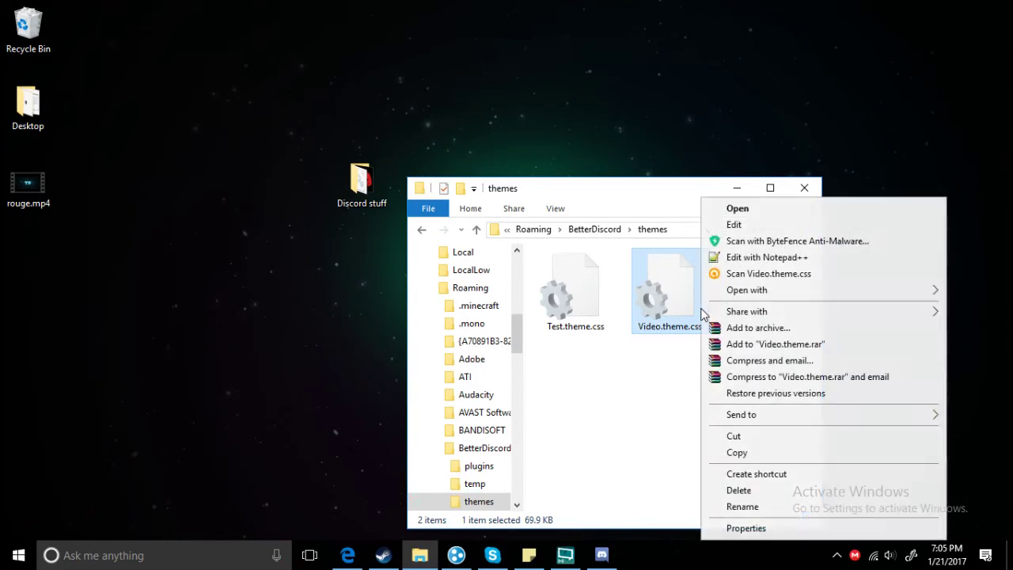
pyautogui.click(764, 264)
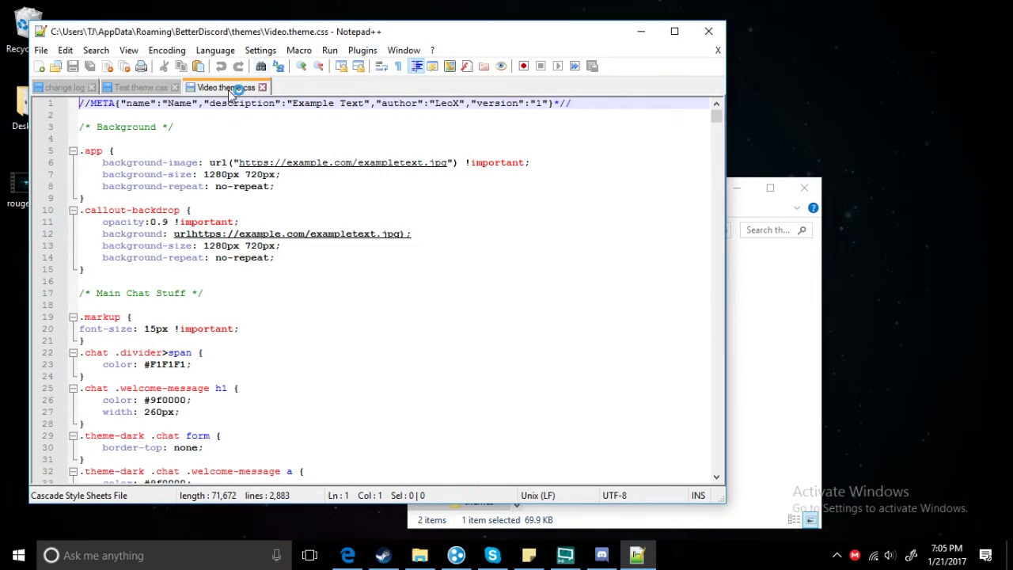
pyautogui.click(194, 105)
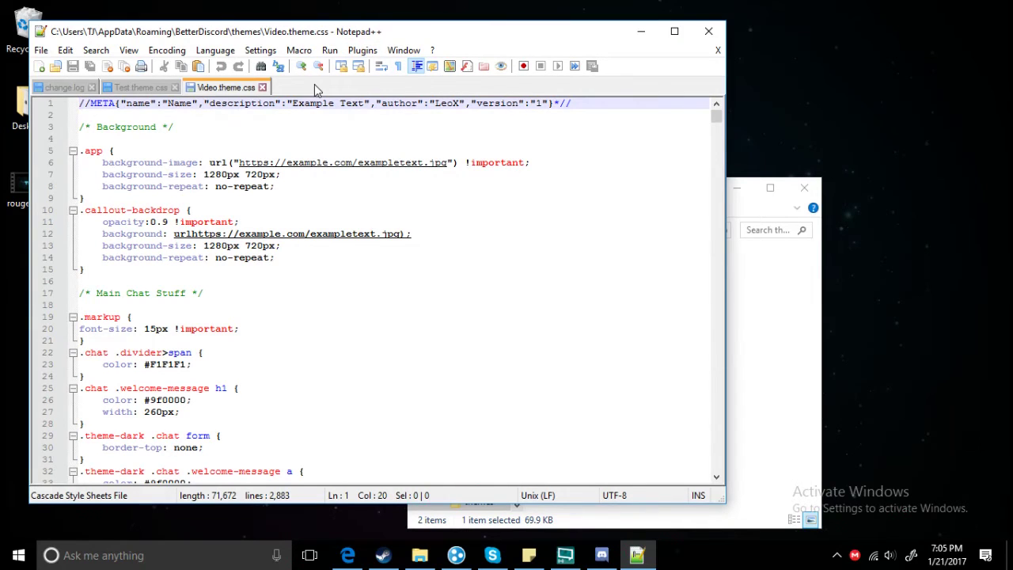
pyautogui.press('BackSpace')
pyautogui.press('BackSpace')
pyautogui.press('BackSpace')
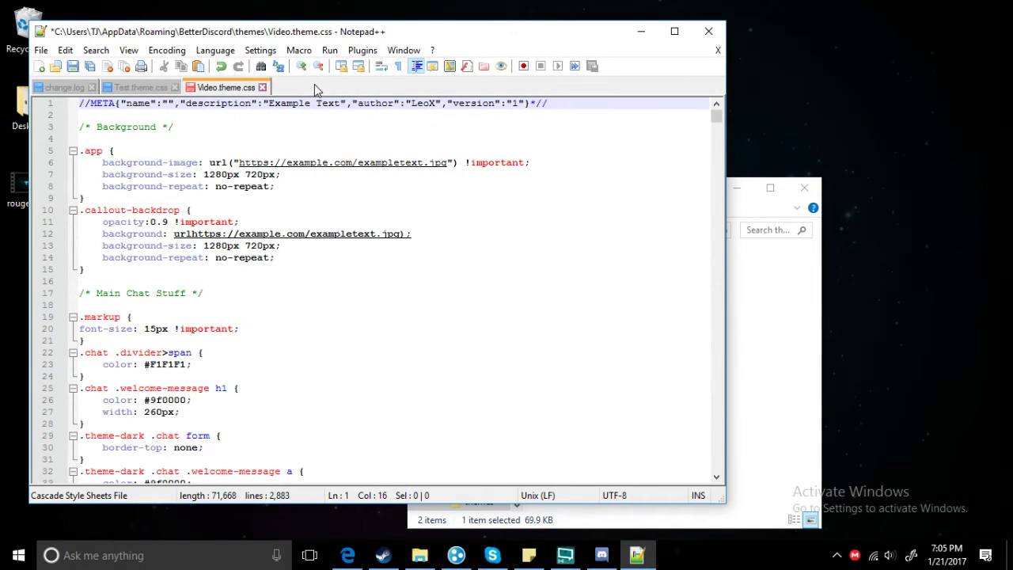
pyautogui.press('BackSpace')
pyautogui.write('Video.')
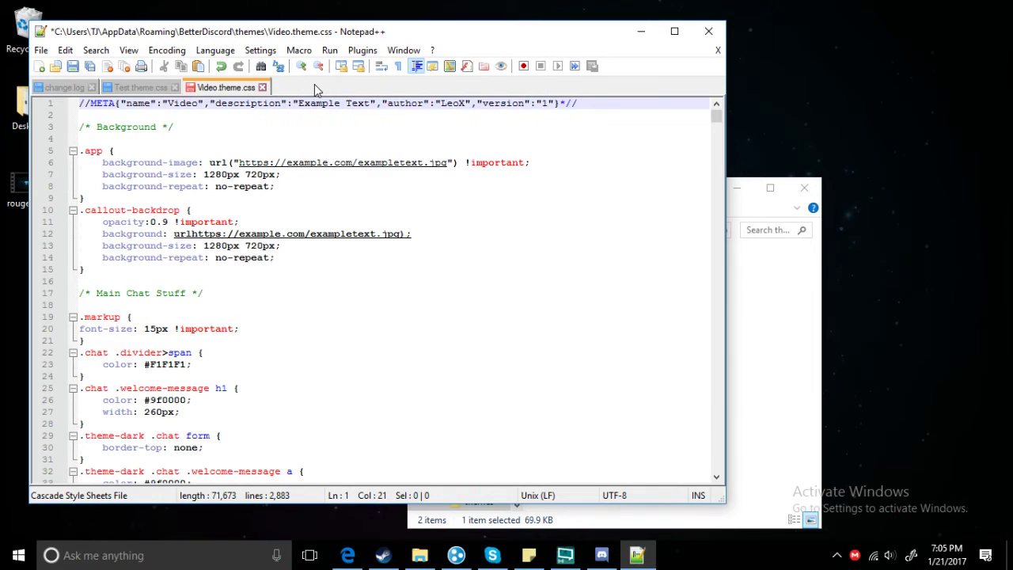
pyautogui.write('theme')
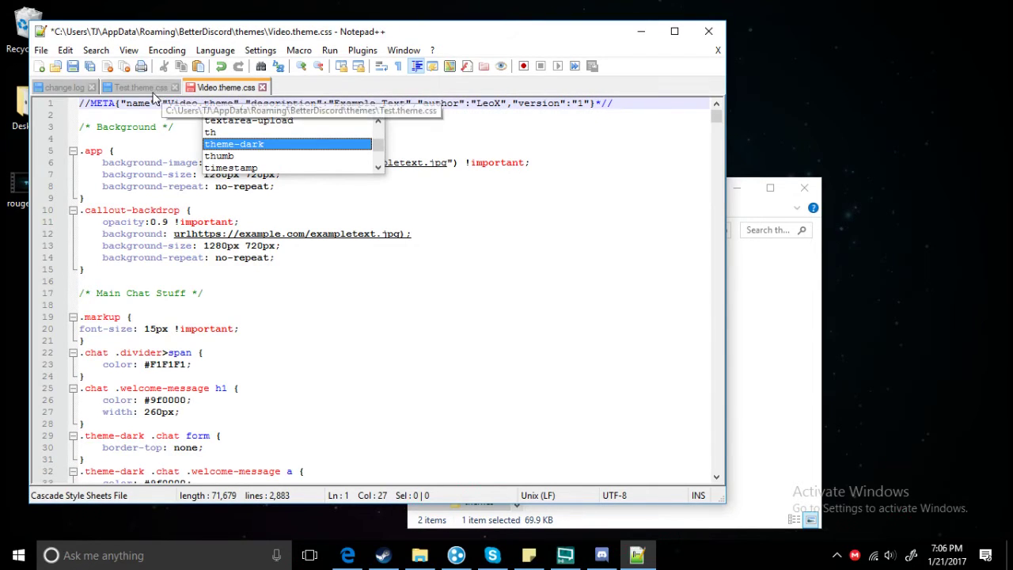
pyautogui.click(156, 104)
pyautogui.click(148, 102)
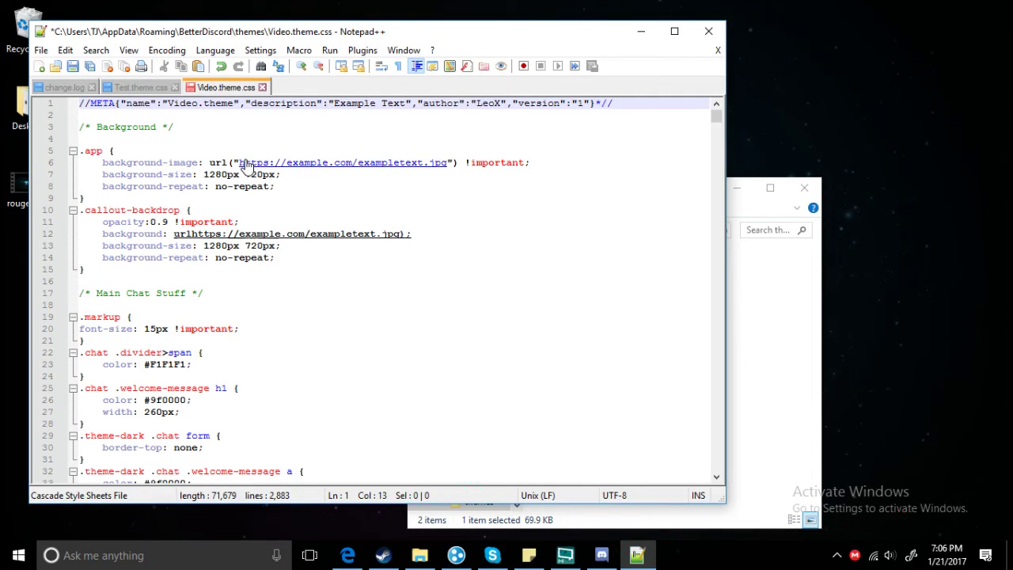
pyautogui.moveTo(240, 162); pyautogui.dragTo(425, 163)
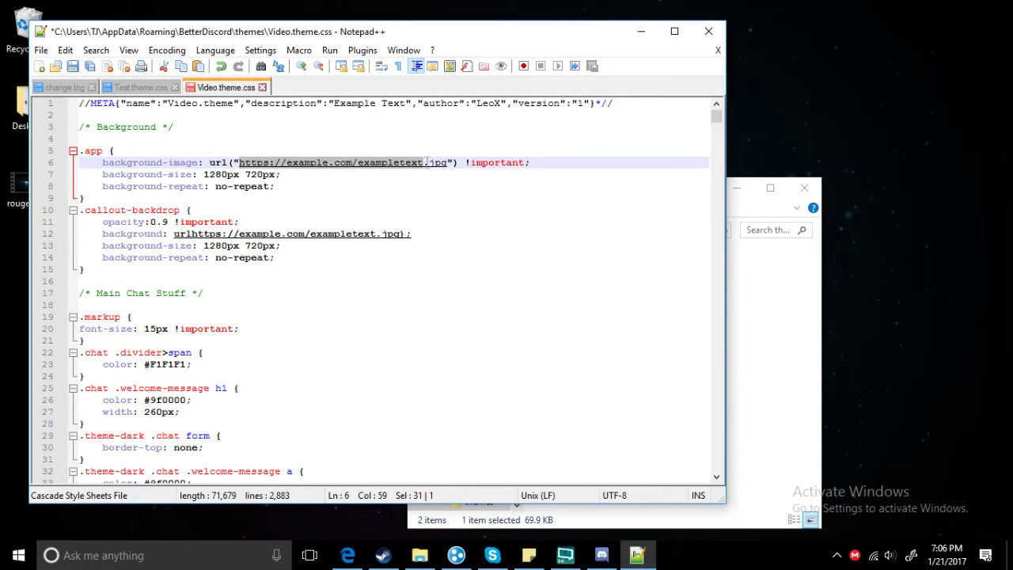
pyautogui.press('Delete')
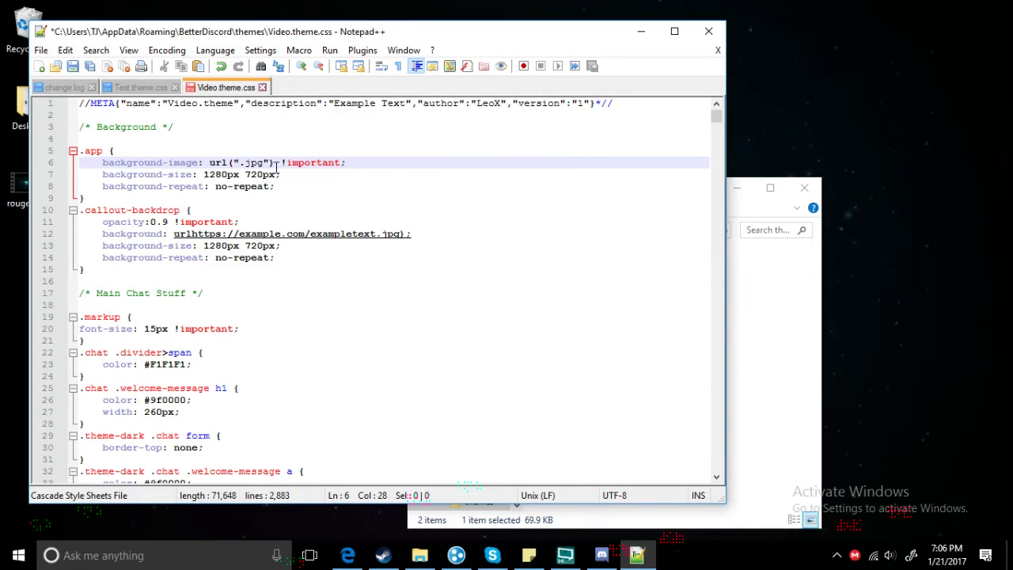
pyautogui.write('http://imgur.com/VNopU3B')
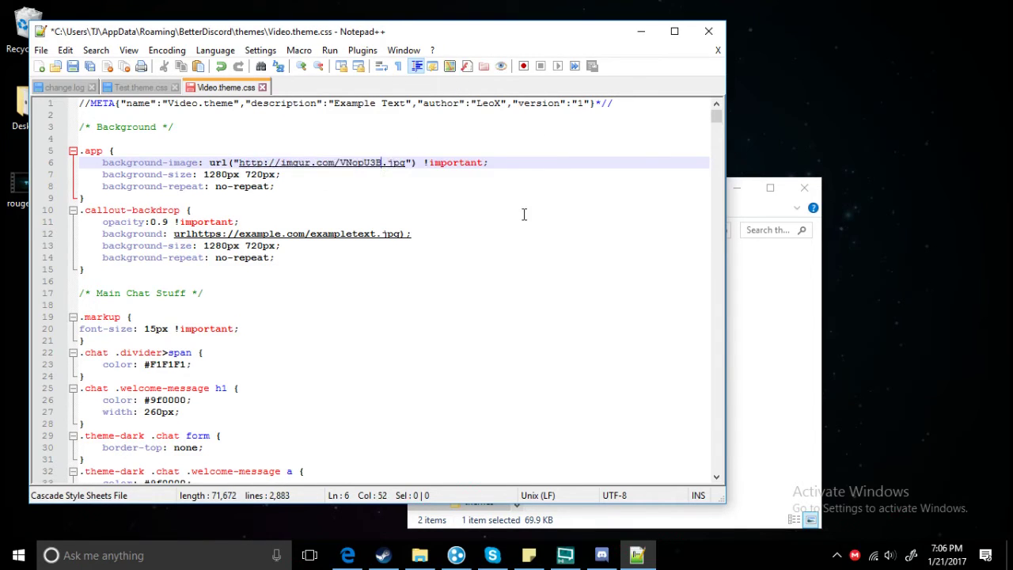
pyautogui.click(263, 162)
pyautogui.write('s')
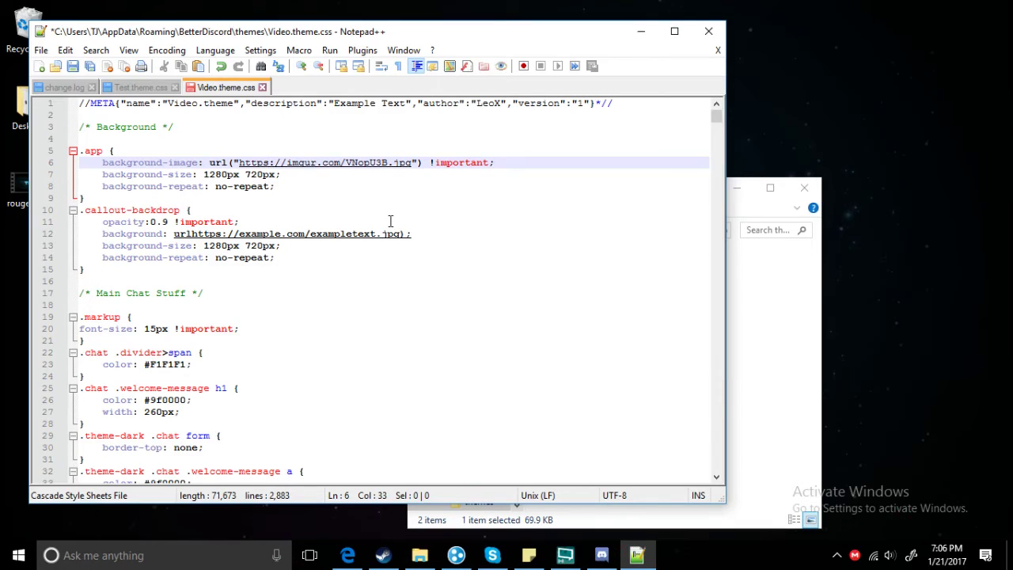
# Set the background-size in the .app block to 1920px 1080px.
pyautogui.click(228, 174)
pyautogui.press('BackSpace')
pyautogui.press('BackSpace')
pyautogui.press('BackSpace')
pyautogui.write('920')
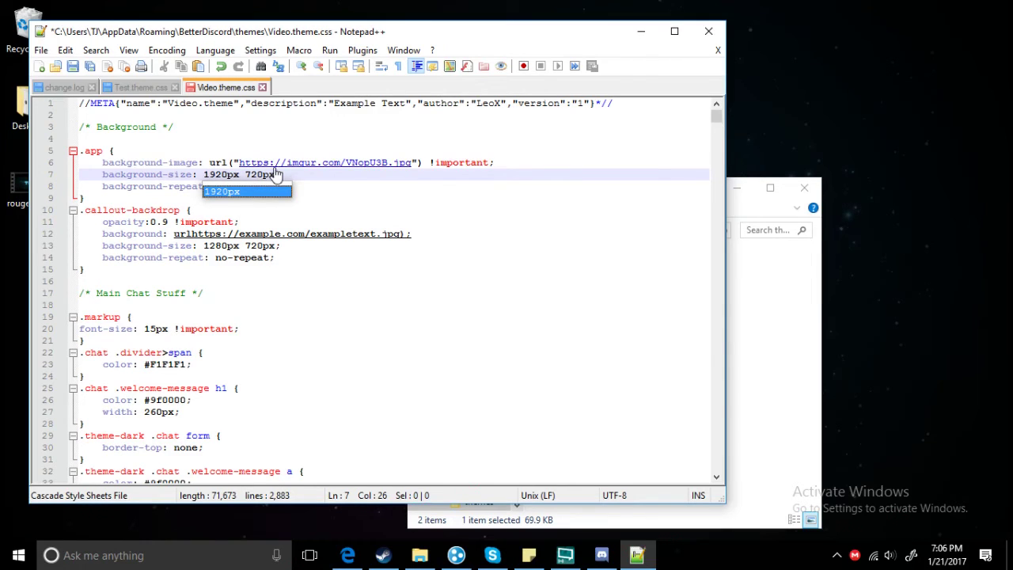
pyautogui.click(269, 173)
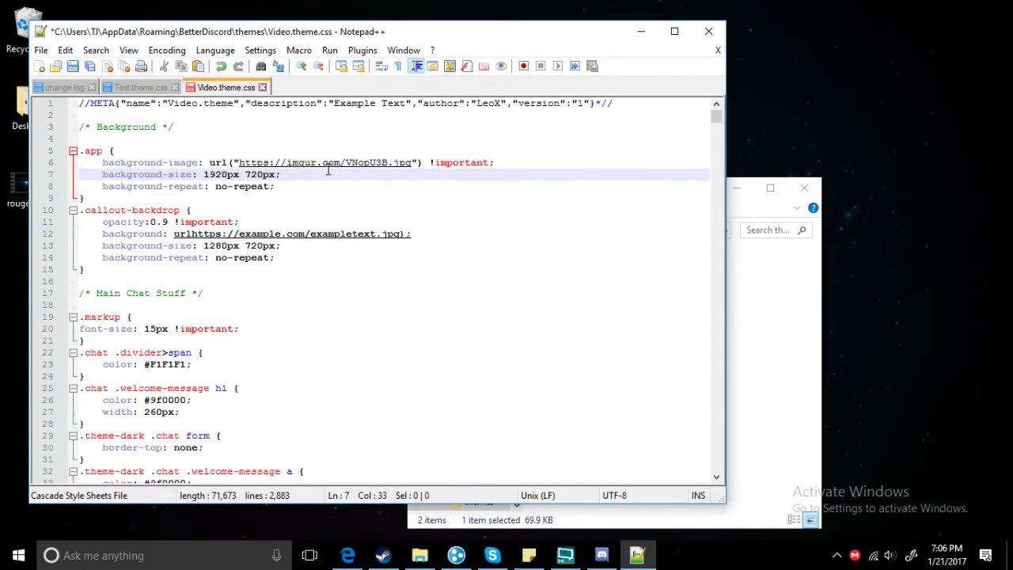
pyautogui.press('BackSpace')
pyautogui.press('BackSpace')
pyautogui.press('BackSpace')
pyautogui.press('BackSpace')
pyautogui.write('109')
pyautogui.write('8')
pyautogui.write('0p')
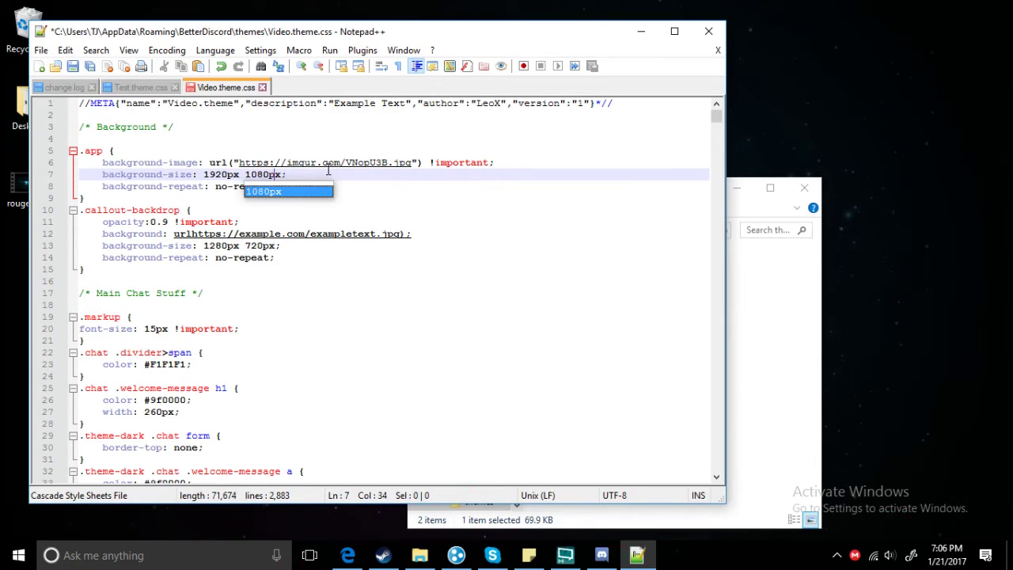
# Insert the missing opening parenthesis after "url" in the background line of the .callout-backdrop block.
pyautogui.click(338, 235)
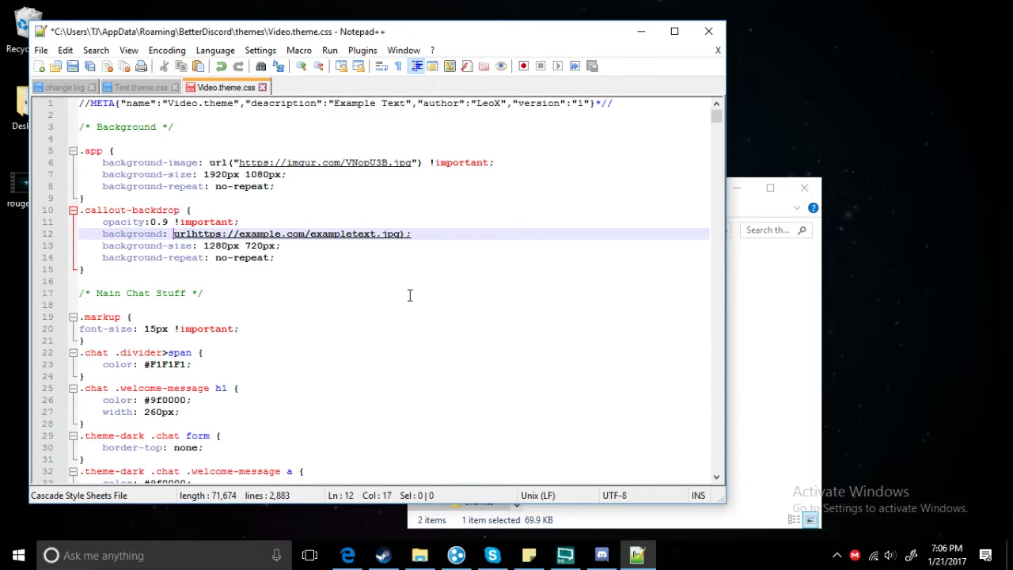
pyautogui.write('(')
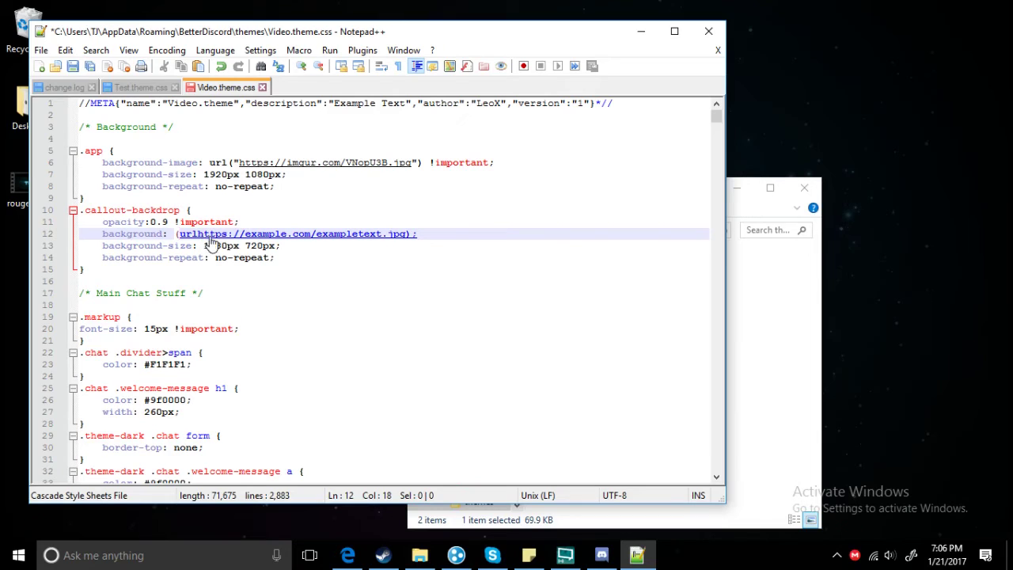
pyautogui.press('BackSpace')
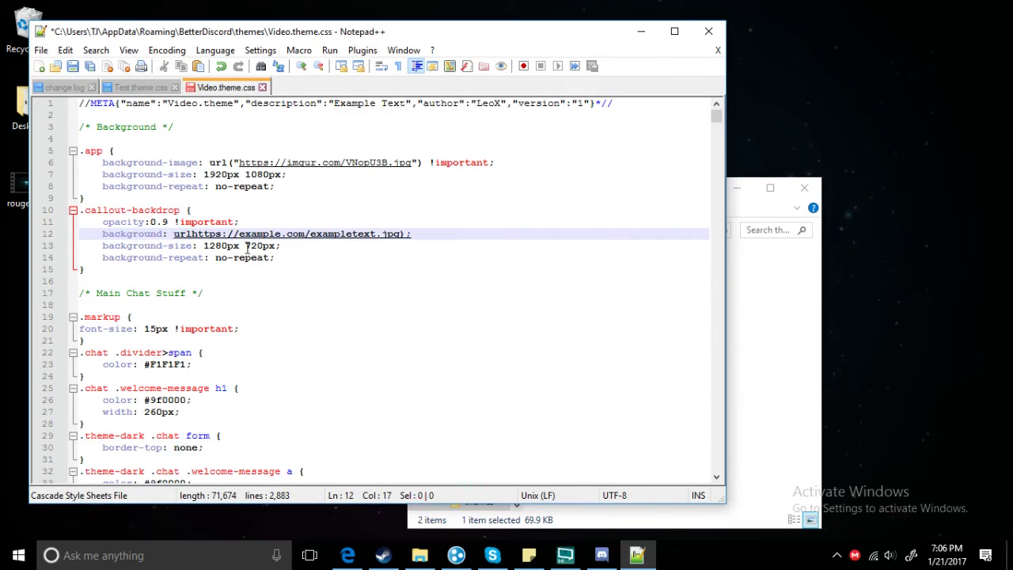
pyautogui.press('Right')
pyautogui.press('Right')
pyautogui.press('Right')
pyautogui.write('(')
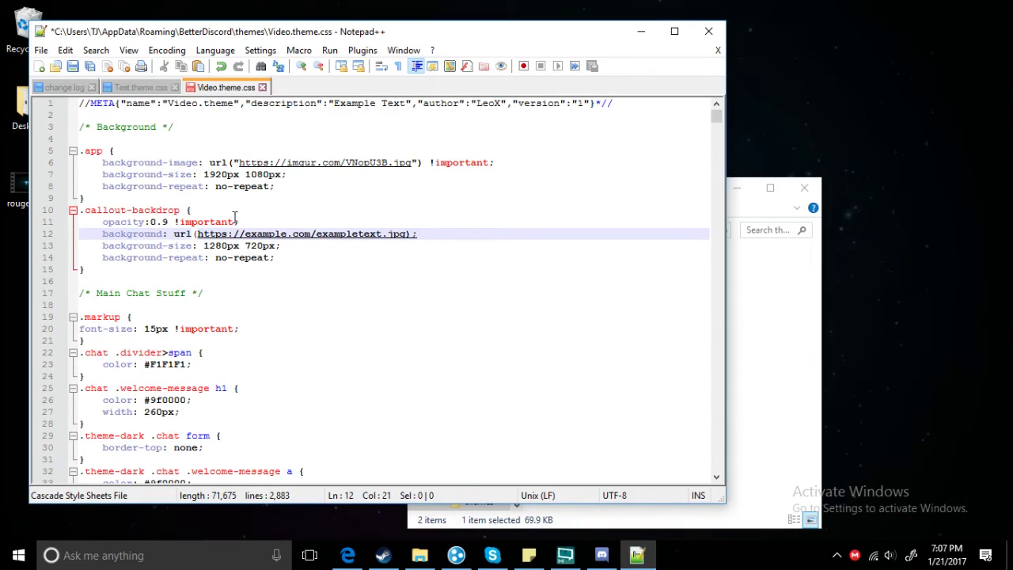
pyautogui.moveTo(198, 235); pyautogui.dragTo(382, 236)
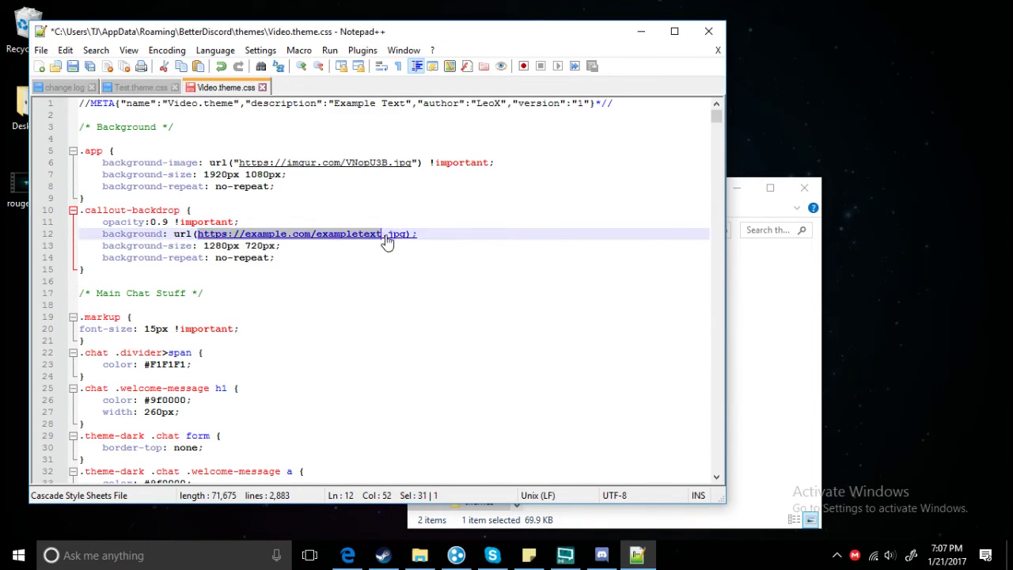
pyautogui.write('http://imgur.com/VNopU3B.jpg')
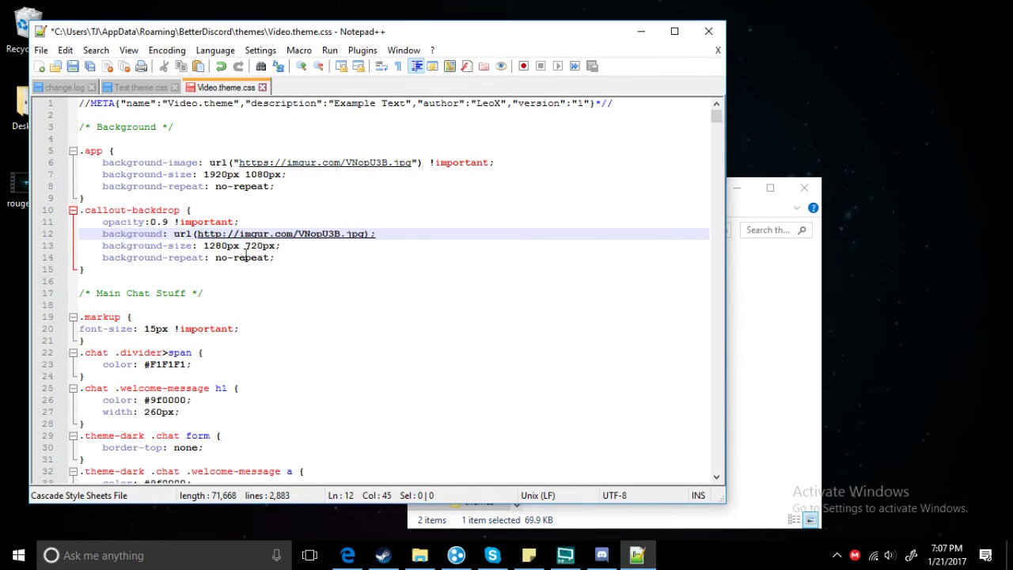
pyautogui.click(224, 234)
pyautogui.write('s')
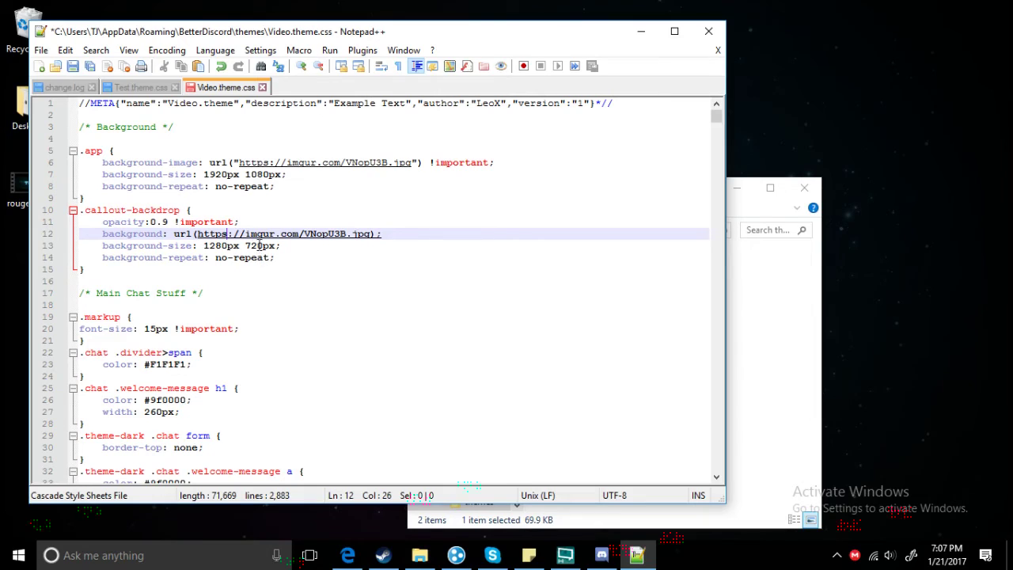
# Set the background-size in the .callout-backdrop block to 1920px 1080px.
pyautogui.press('Down')
pyautogui.press('Down')
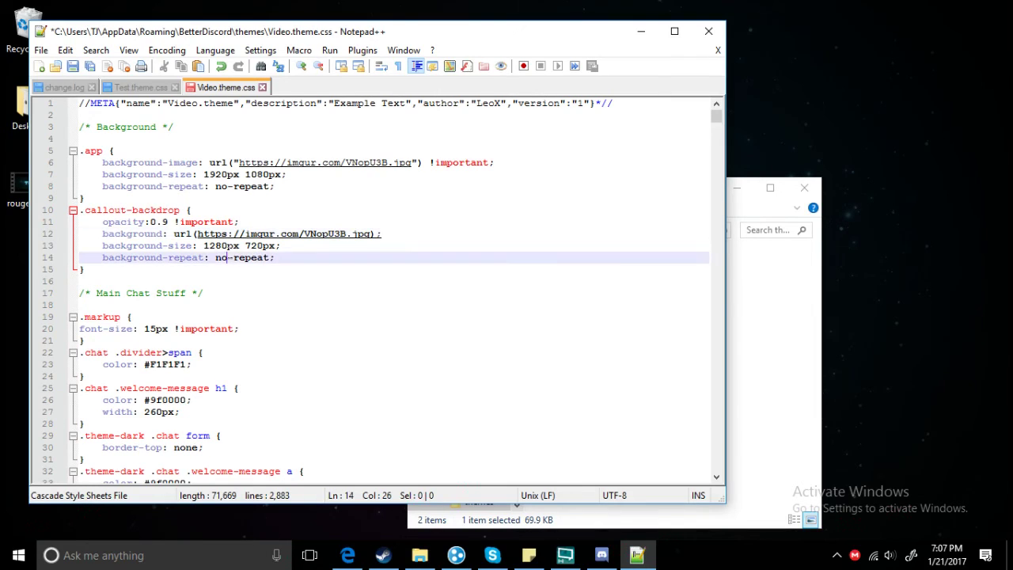
pyautogui.press('Up')
pyautogui.press('BackSpace')
pyautogui.press('BackSpace')
pyautogui.press('BackSpace')
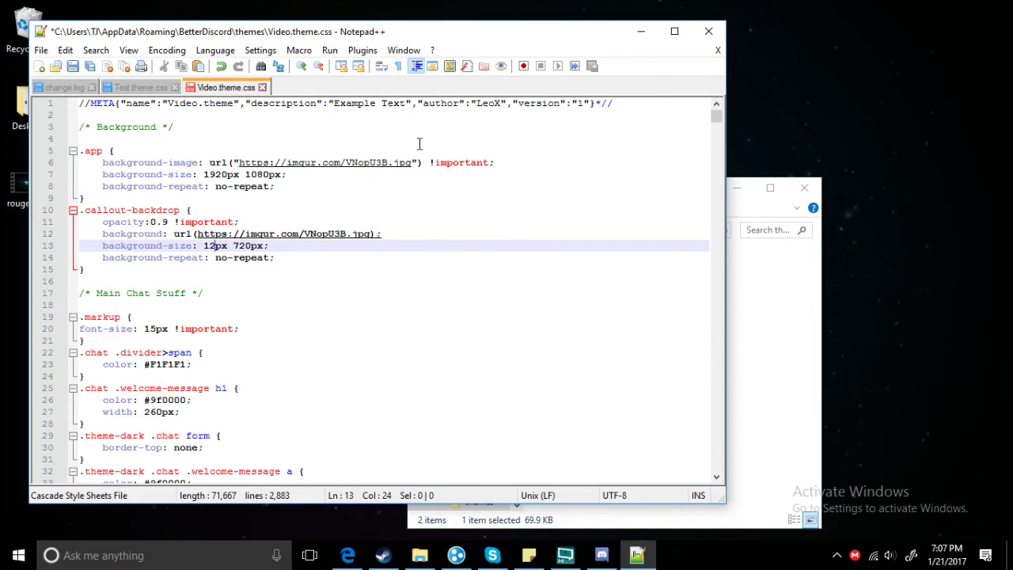
pyautogui.write('920')
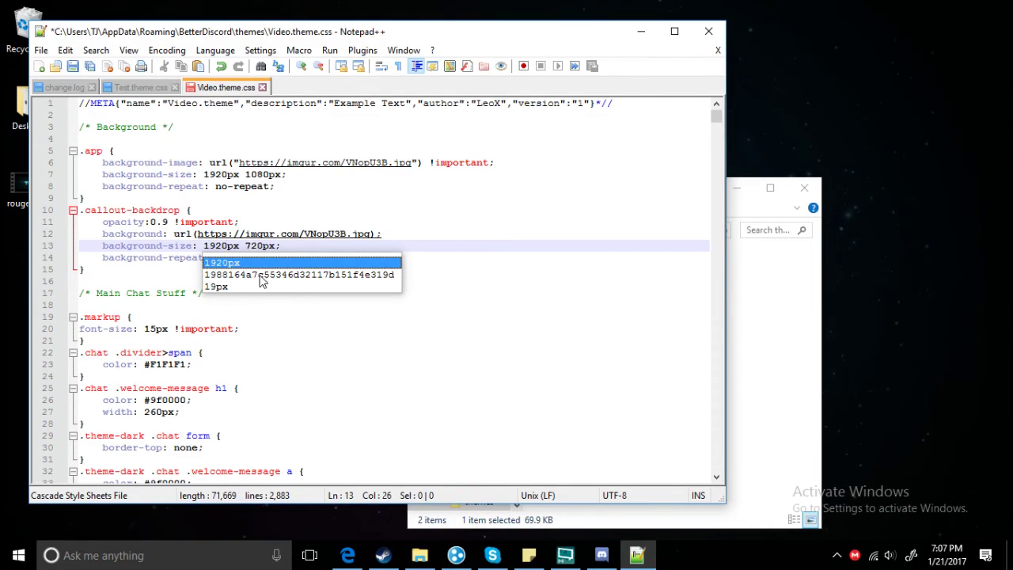
pyautogui.click(275, 246)
pyautogui.click(264, 246)
pyautogui.press('BackSpace')
pyautogui.press('BackSpace')
pyautogui.press('BackSpace')
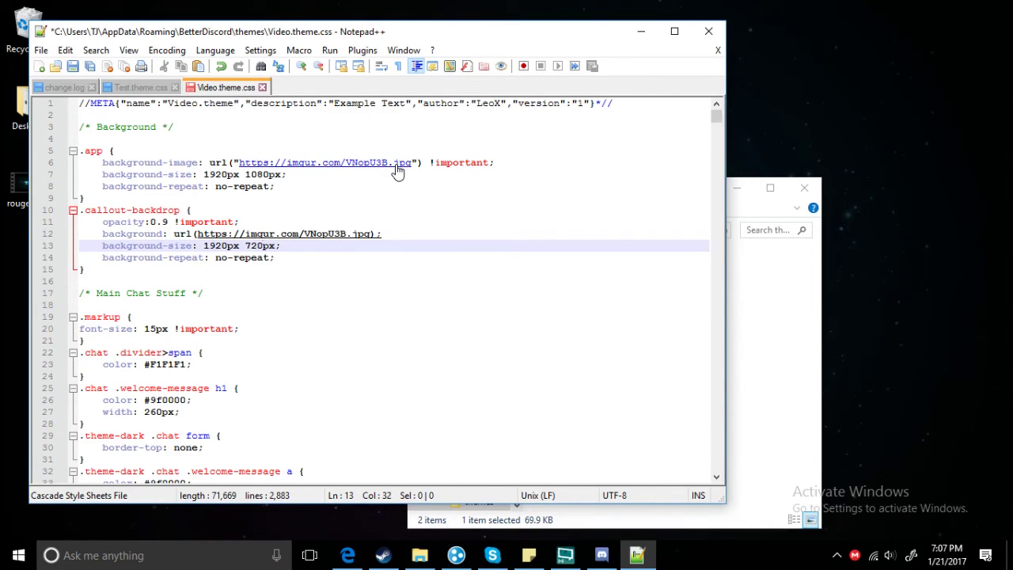
pyautogui.write('1080')
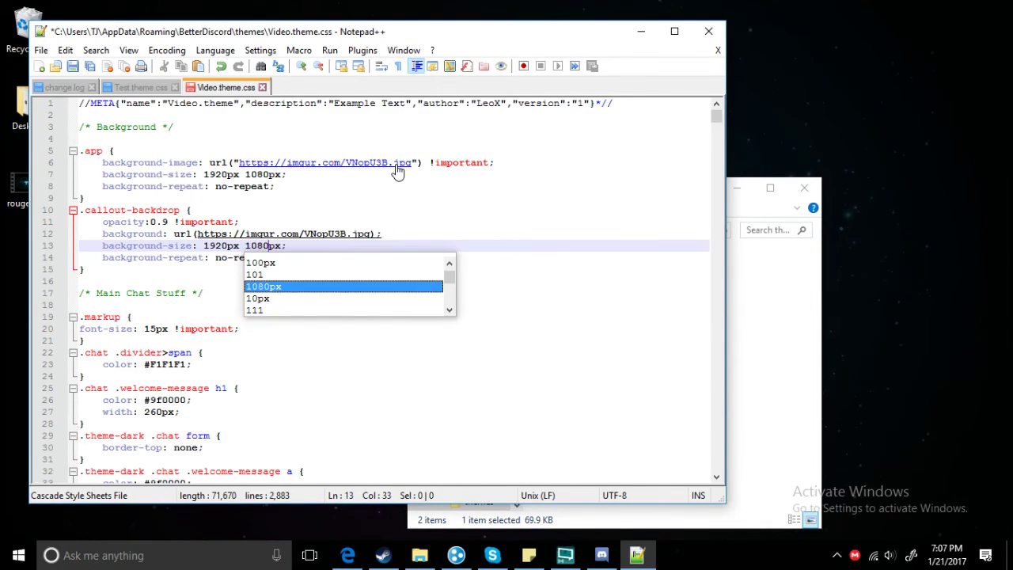
# Save the edited Video.theme.css and close Notepad++.
pyautogui.click(378, 360)
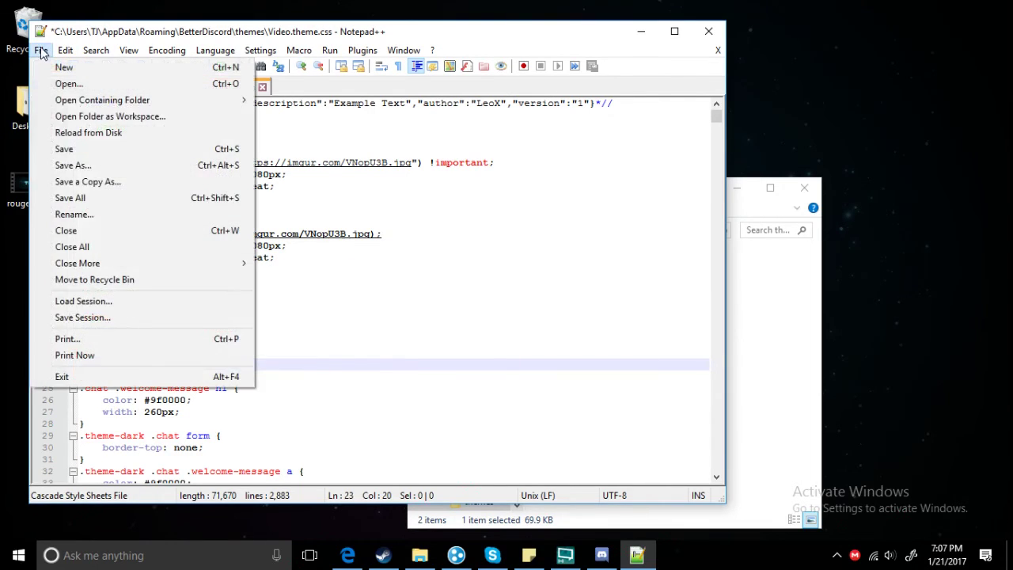
pyautogui.click(64, 149)
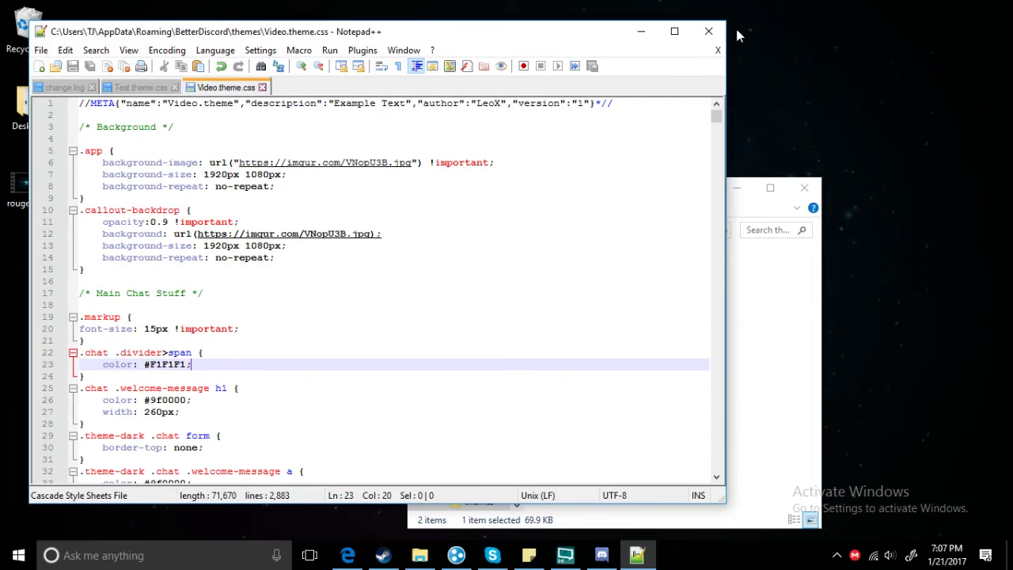
pyautogui.click(708, 32)
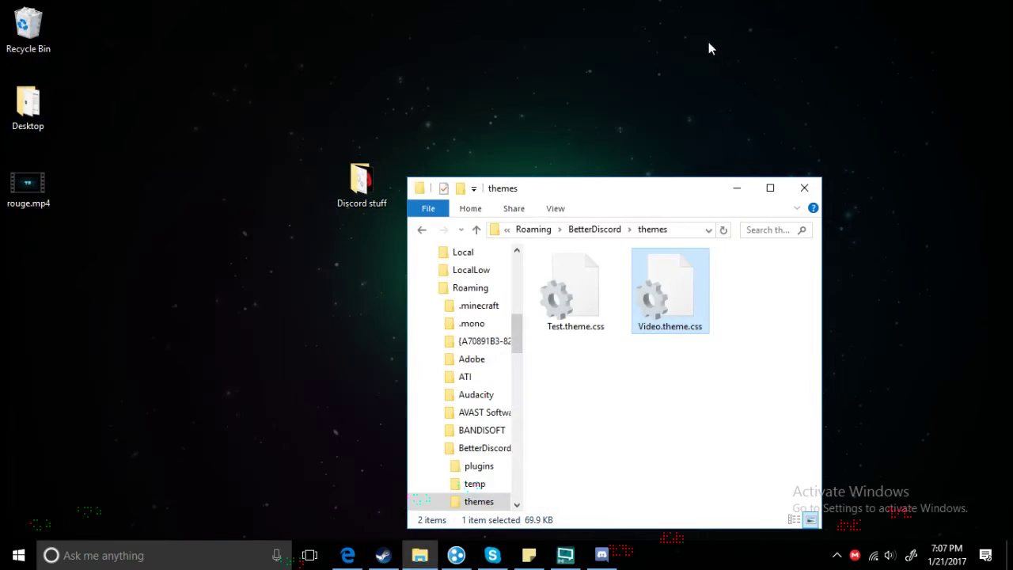
# Switch to Discord, reload it, and open the list of installed themes in the BetterDiscord settings.
pyautogui.click(616, 558)
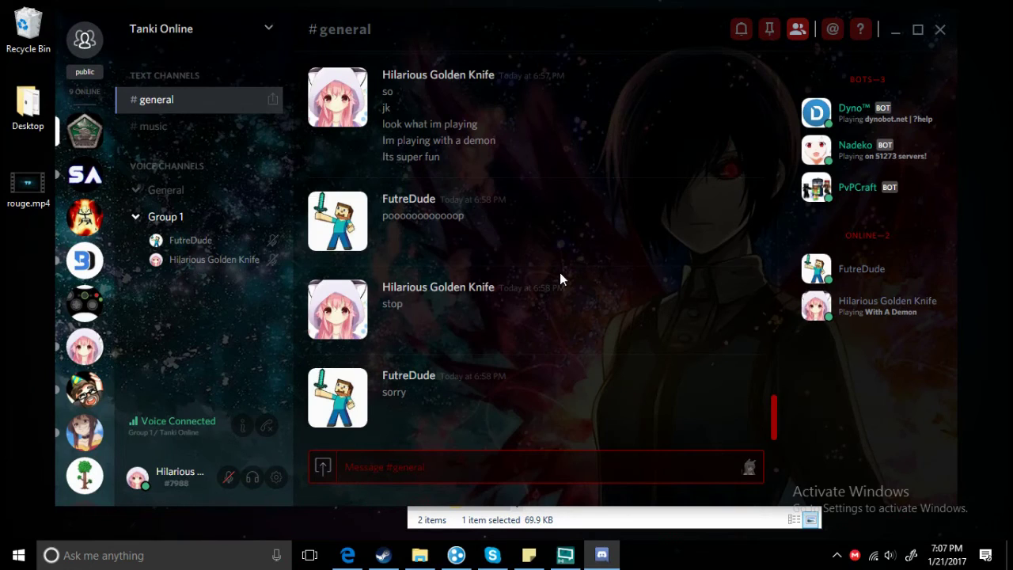
pyautogui.hotkey('ctrl', 'r')
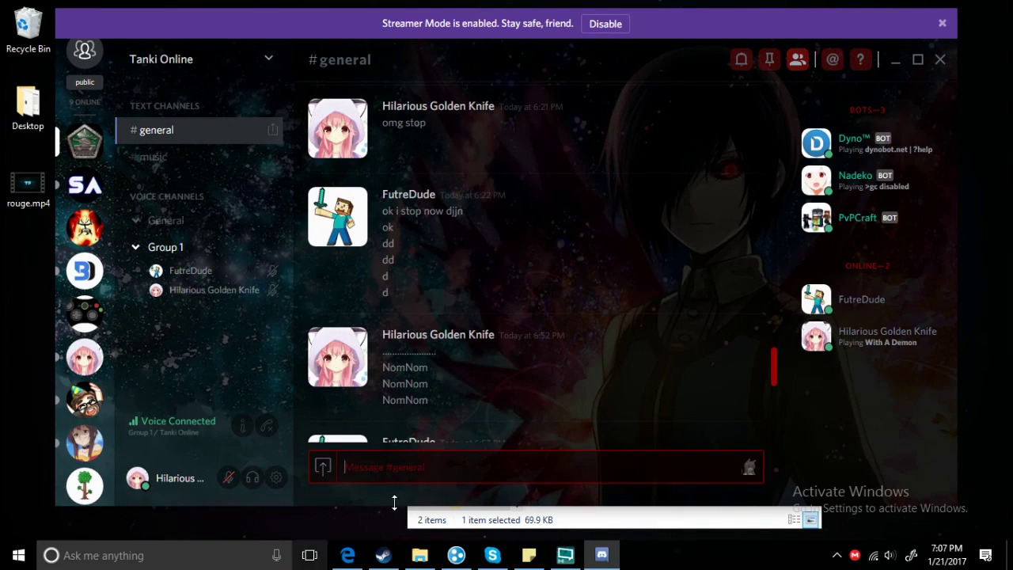
pyautogui.click(276, 477)
pyautogui.scroll(-1, 241, 423)
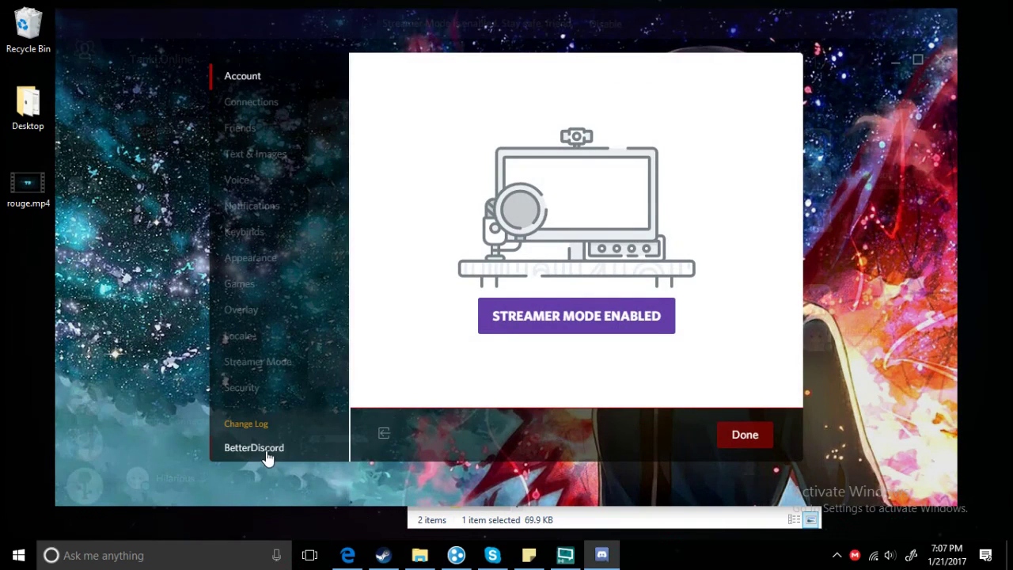
pyautogui.click(254, 447)
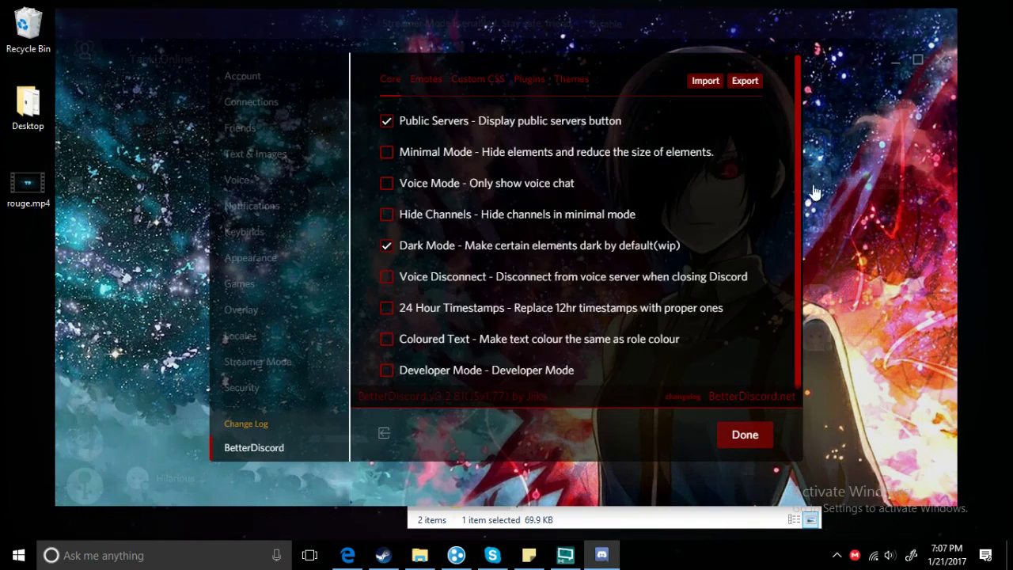
pyautogui.click(572, 82)
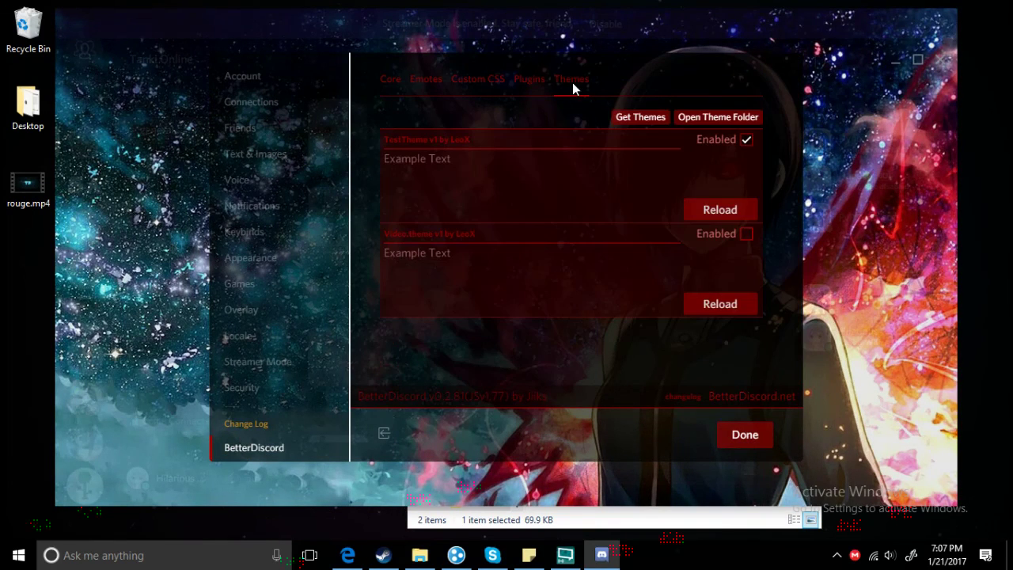
# Enable Video.theme and disable TestTheme in the BetterDiscord theme list, finishing by closing the settings.
pyautogui.click(727, 236)
pyautogui.click(734, 141)
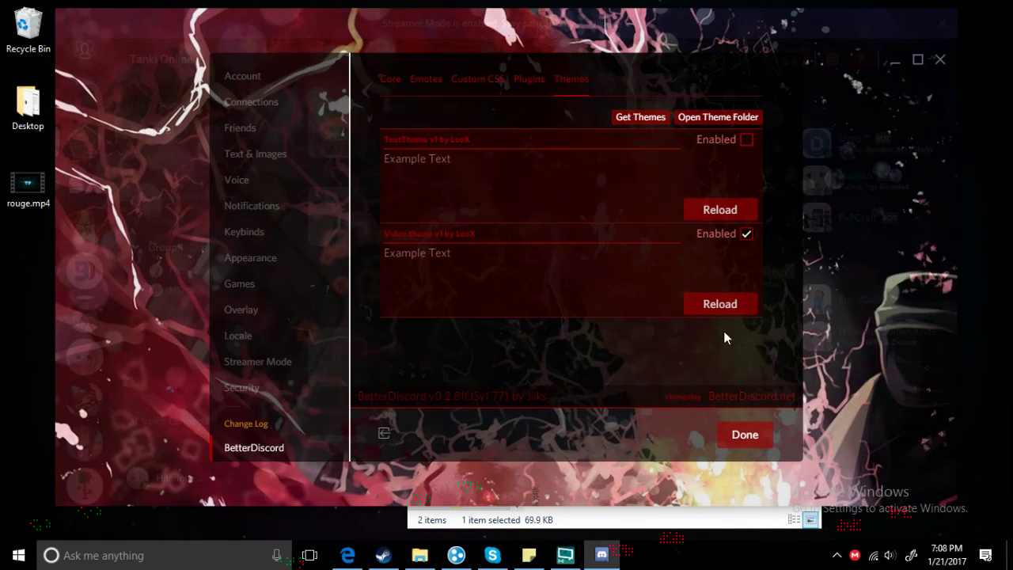
pyautogui.click(751, 434)
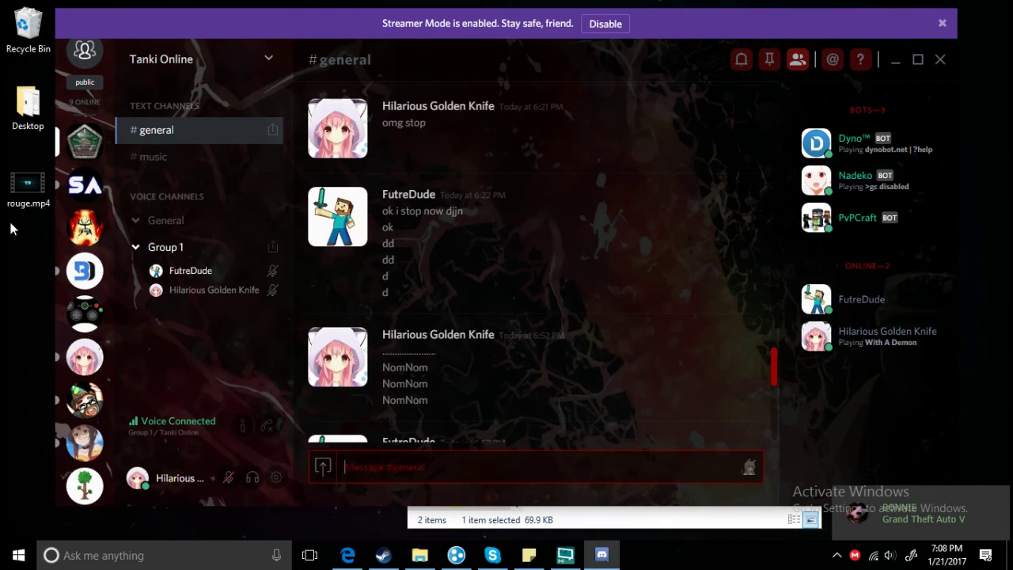
# Open the friends list to examine how the new theme looks on that page.
pyautogui.click(89, 49)
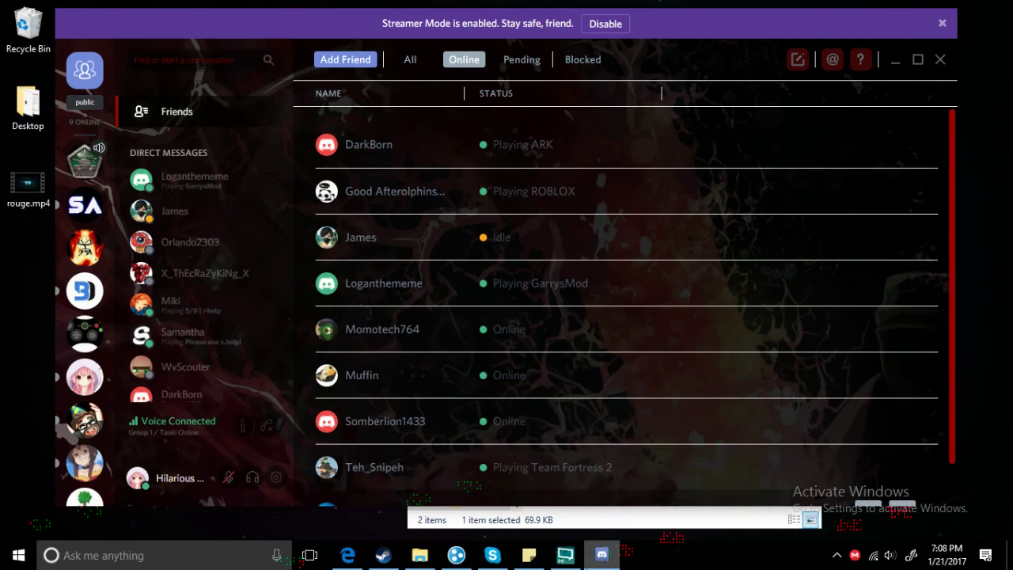
pyautogui.moveTo(492, 555)
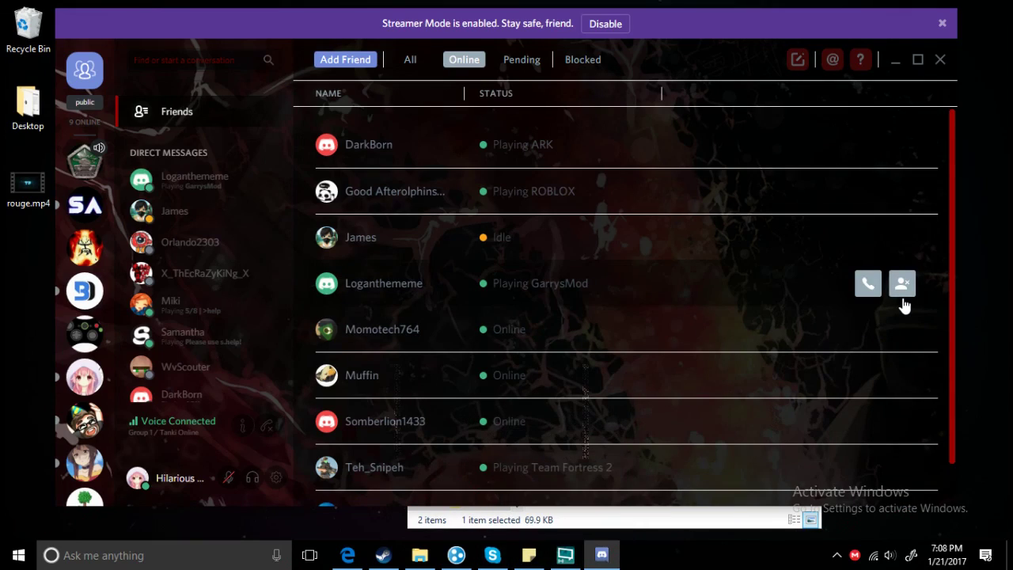